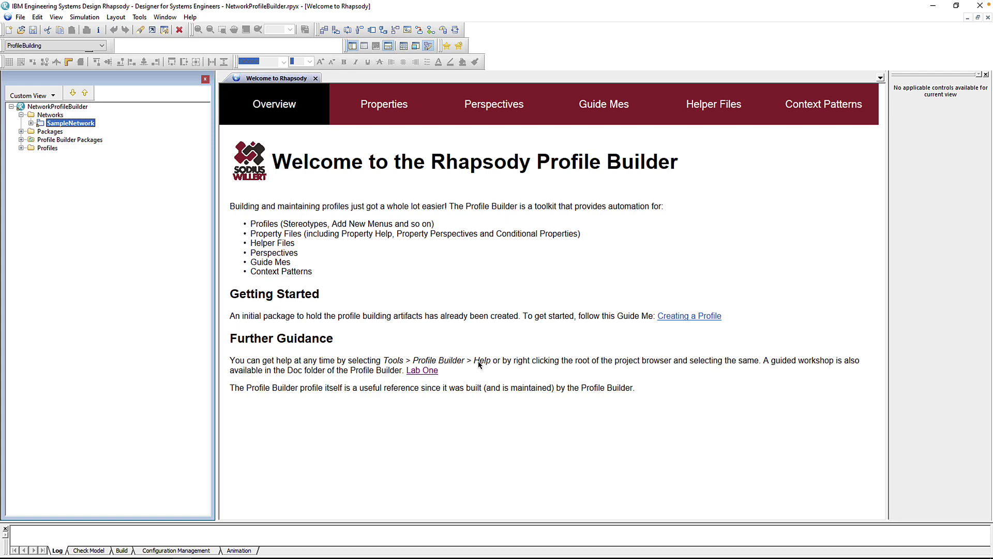
Show the Context Patterns page of the Profile Builder welcome guide.
left_click(811, 112)
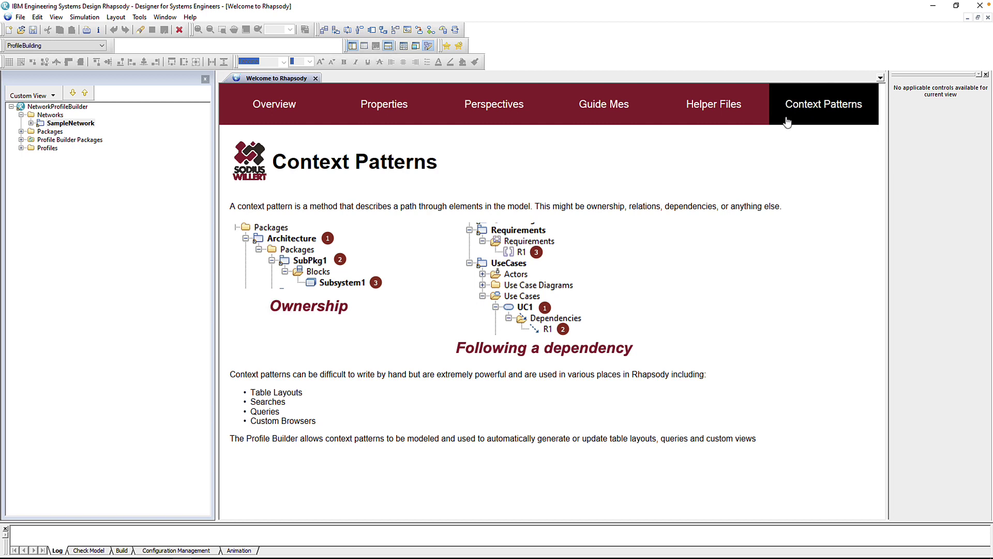
Expand SampleNetwork in the browser to list its printers, servers and tags.
left_click(89, 127)
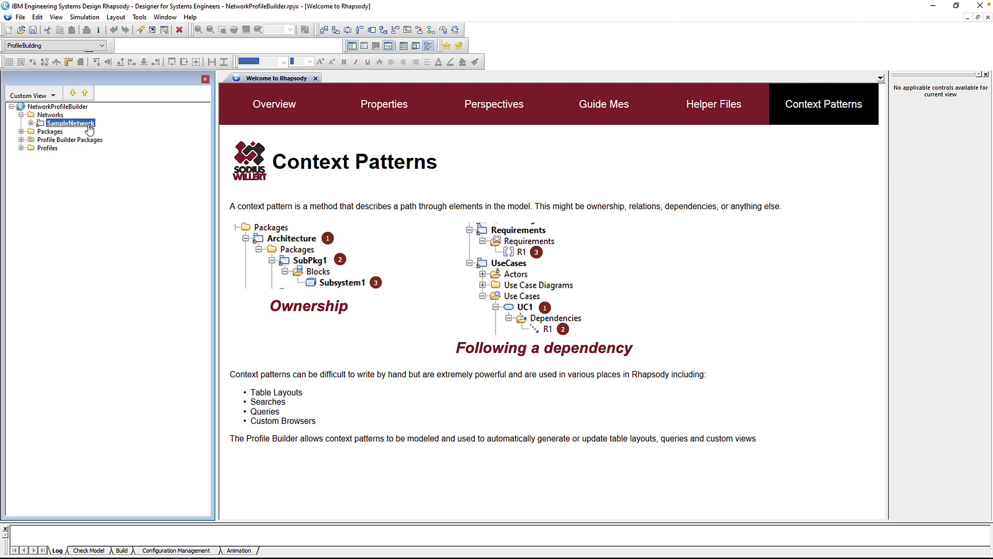
key("Right")
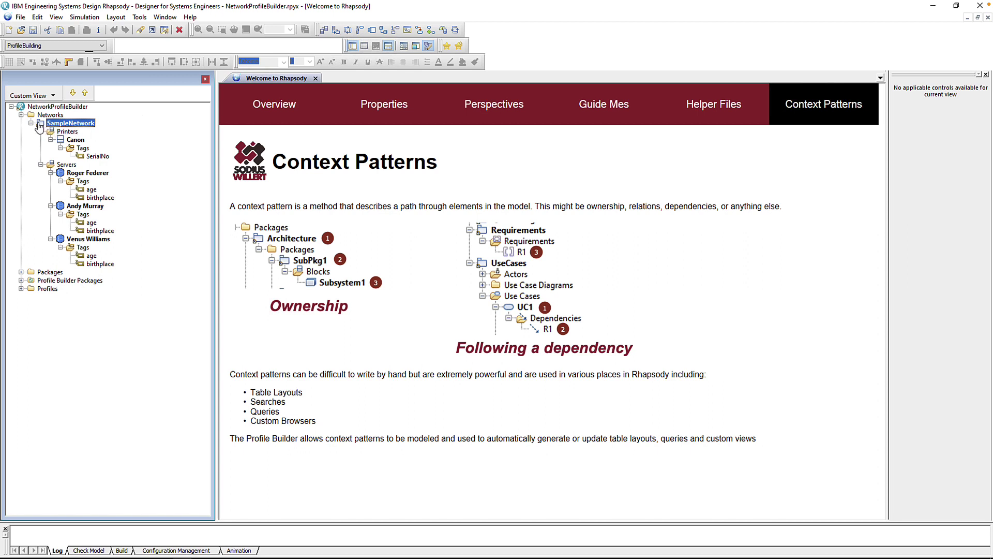
Add a new profile builder package named CPs under Profile Builder Packages.
left_click(21, 115)
left_click(70, 132)
right_click(77, 134)
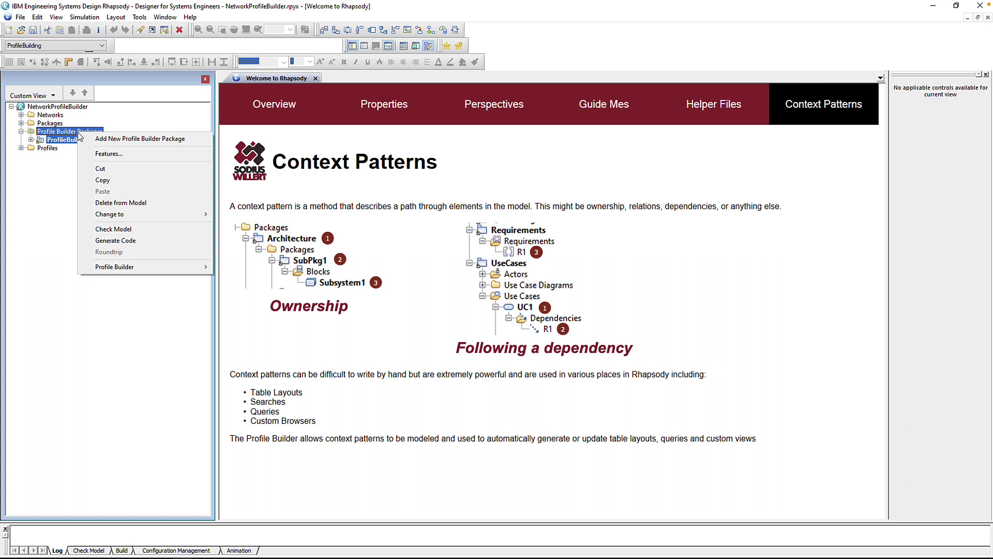
left_click(118, 140)
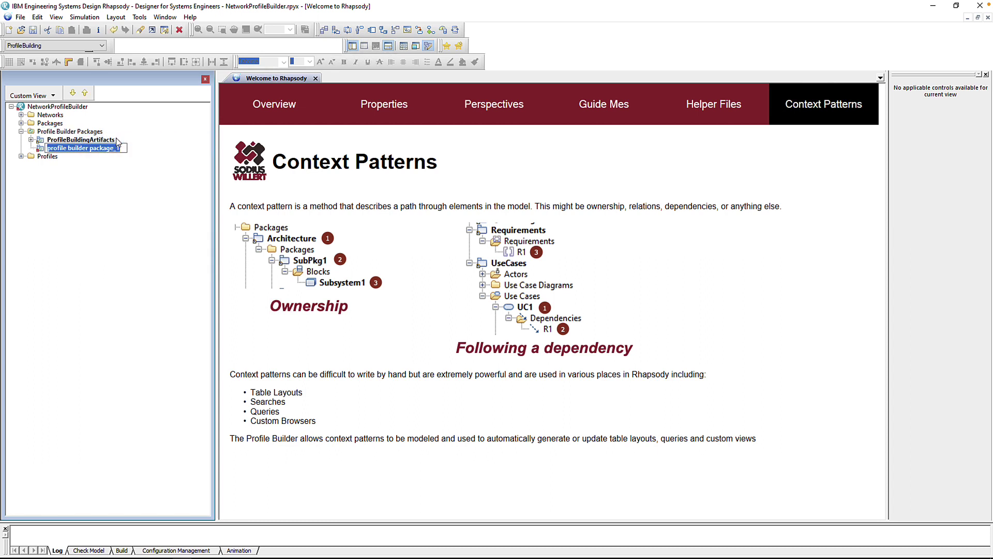
type("CPs")
key("Return")
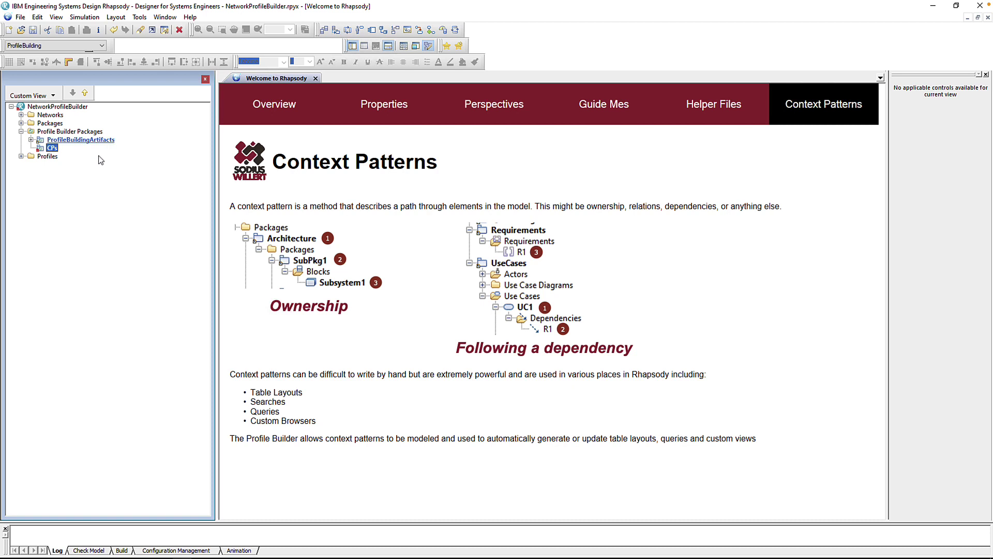
Create a Context Pattern Diagram named CPs inside the CPs package and open it.
right_click(52, 149)
mouse_move(88, 172)
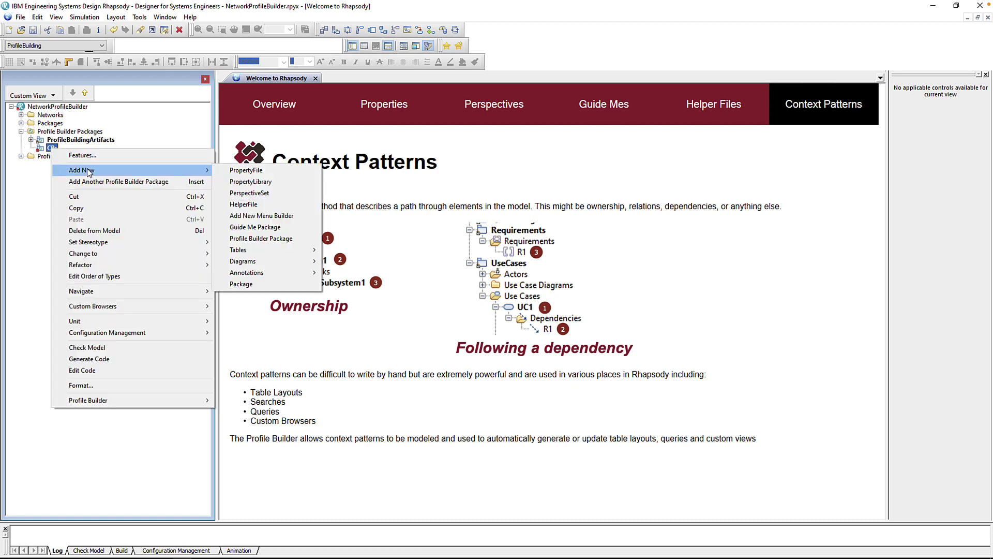
mouse_move(279, 264)
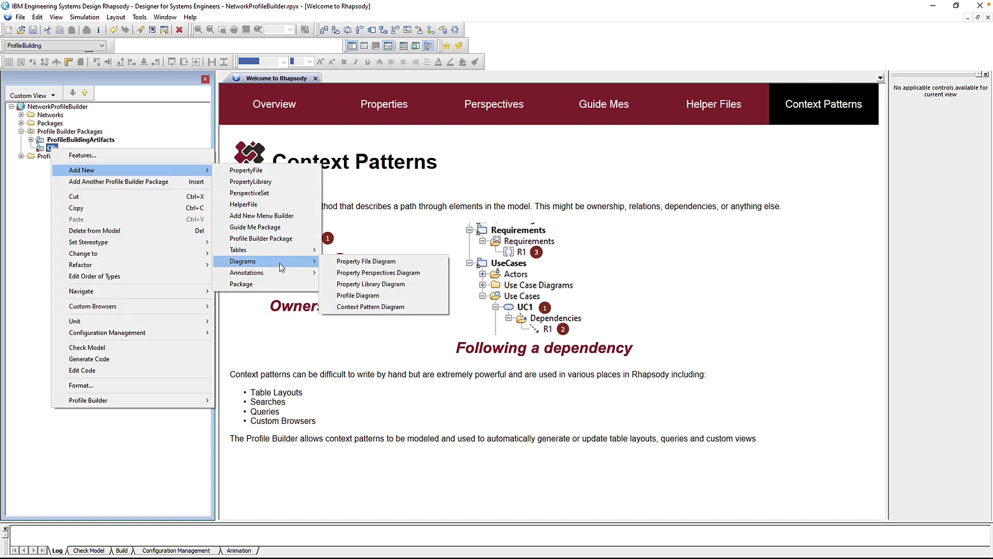
left_click(376, 308)
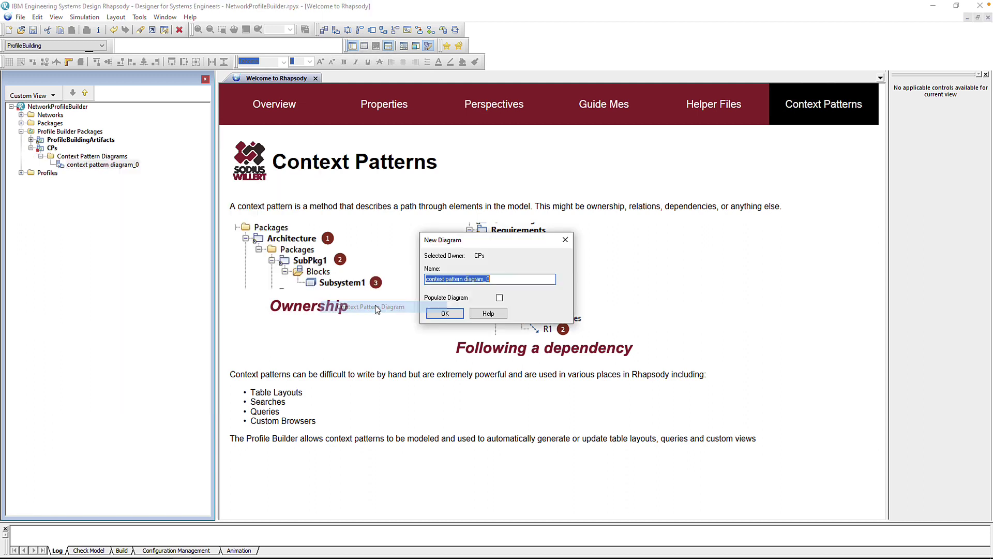
type("CPs")
key("Return")
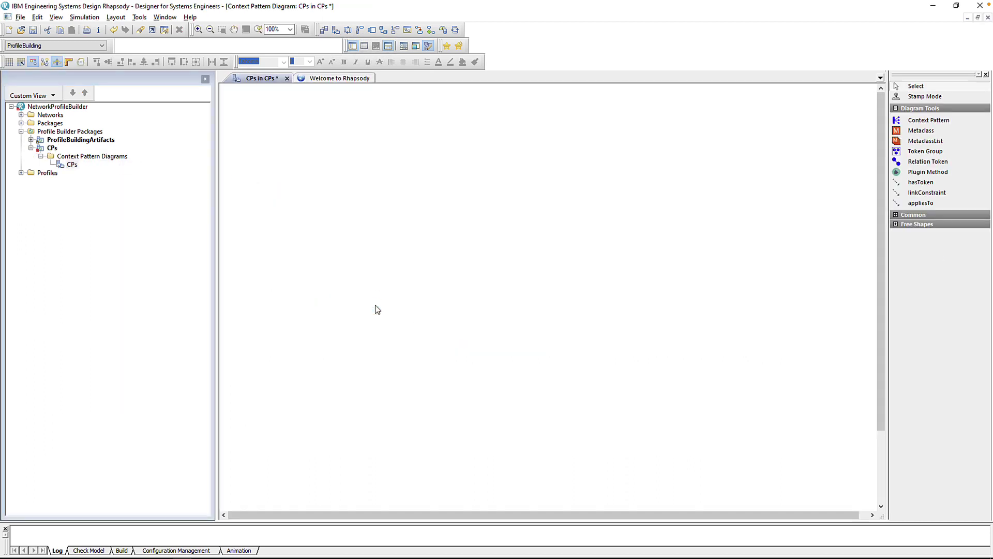
Place a context pattern near the canvas top-left and name it Networks.
left_click(906, 121)
left_click(334, 143)
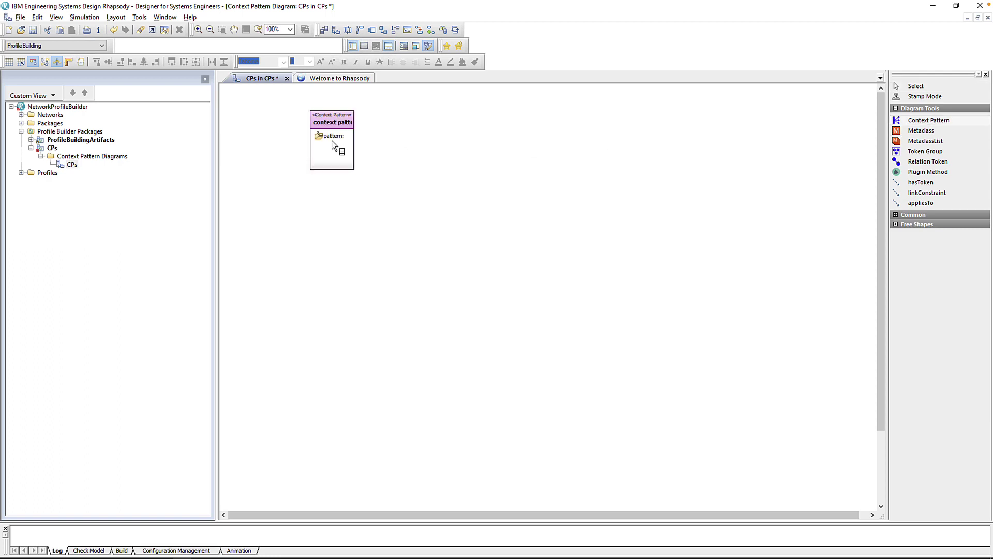
type("Networks")
key("Return")
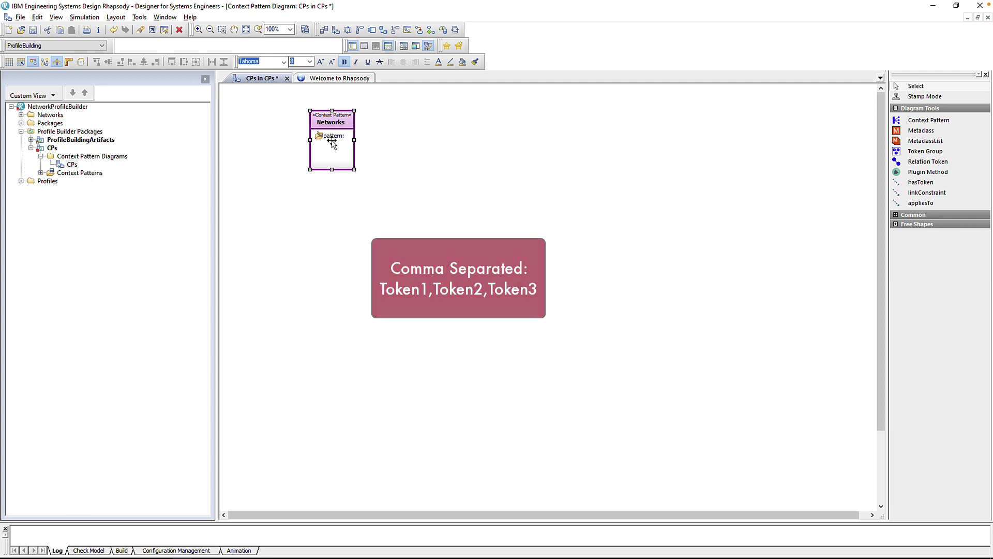
Drag the Project metaclass from ProfileBuilder MetaclassLibraries onto the diagram below Networks.
left_click(21, 181)
left_click(30, 190)
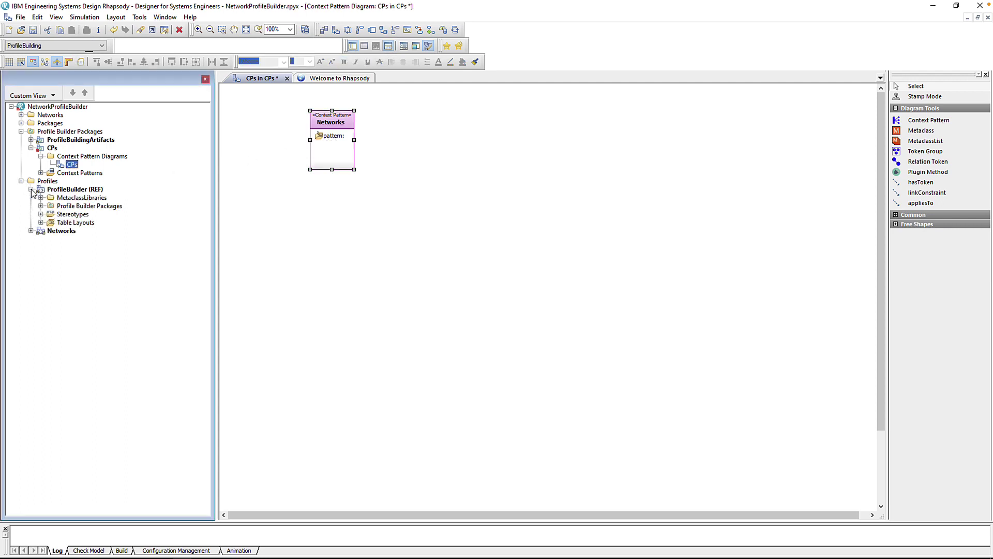
left_click(60, 201)
double_click(60, 201)
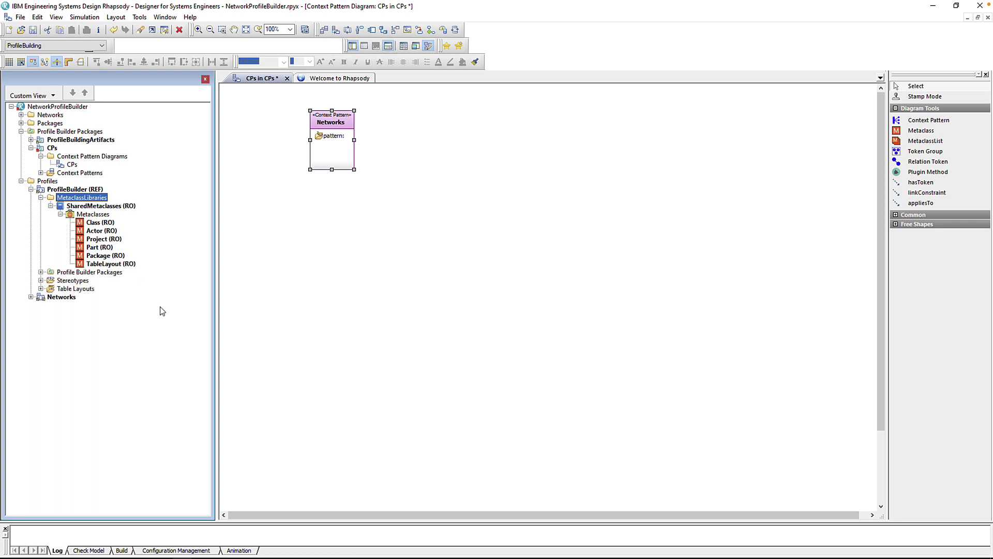
left_click_drag(104, 240, 296, 235)
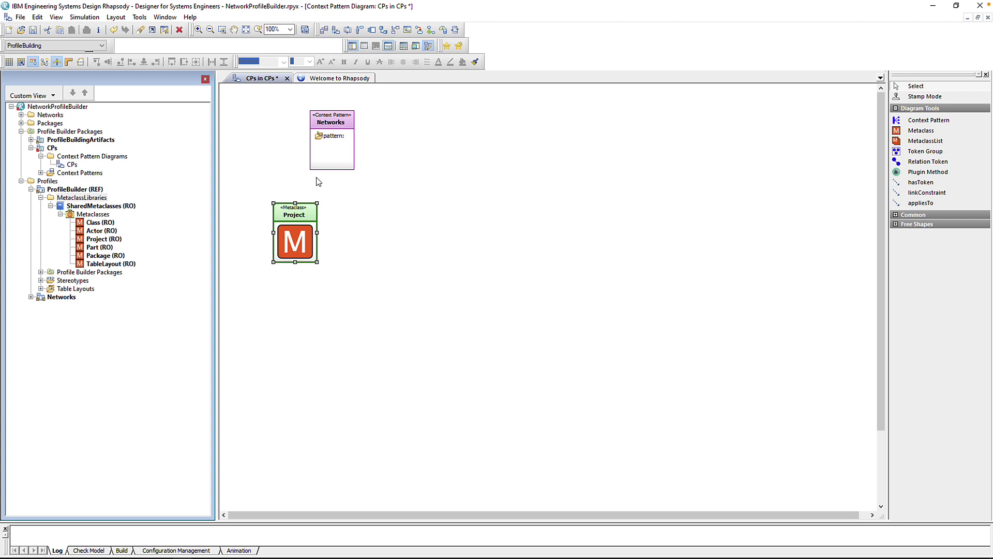
Widen the Networks pattern box and shift it slightly left.
left_click(326, 144)
left_click_drag(354, 140, 636, 140)
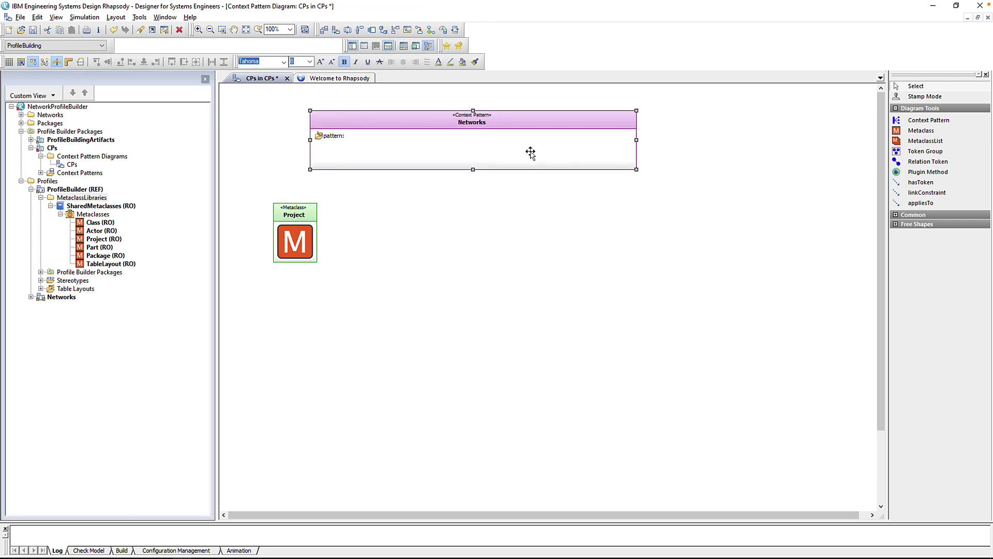
left_click_drag(531, 152, 434, 151)
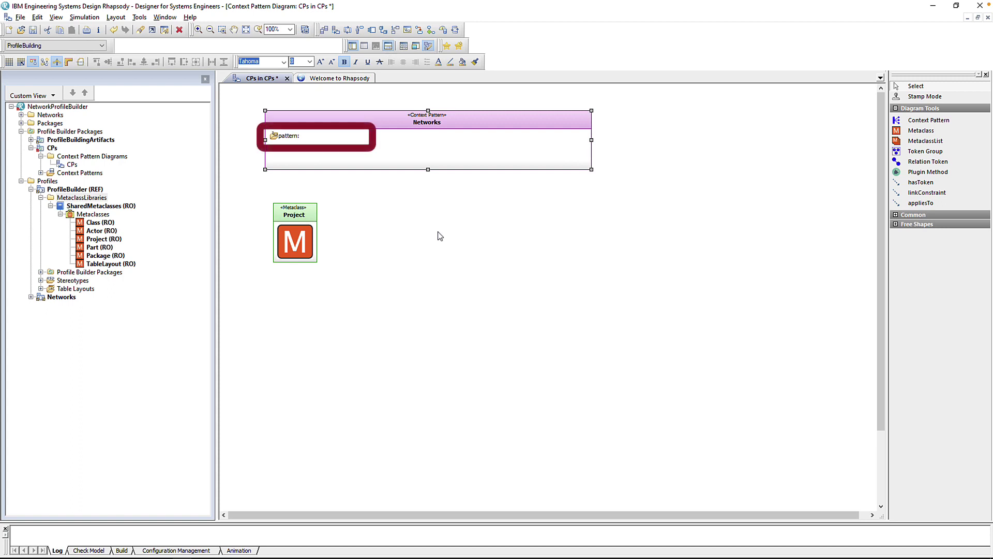
Place the Network stereotype from the Networks profile beside Project on the diagram.
left_click(31, 297)
left_click(41, 305)
left_click_drag(78, 313, 390, 244)
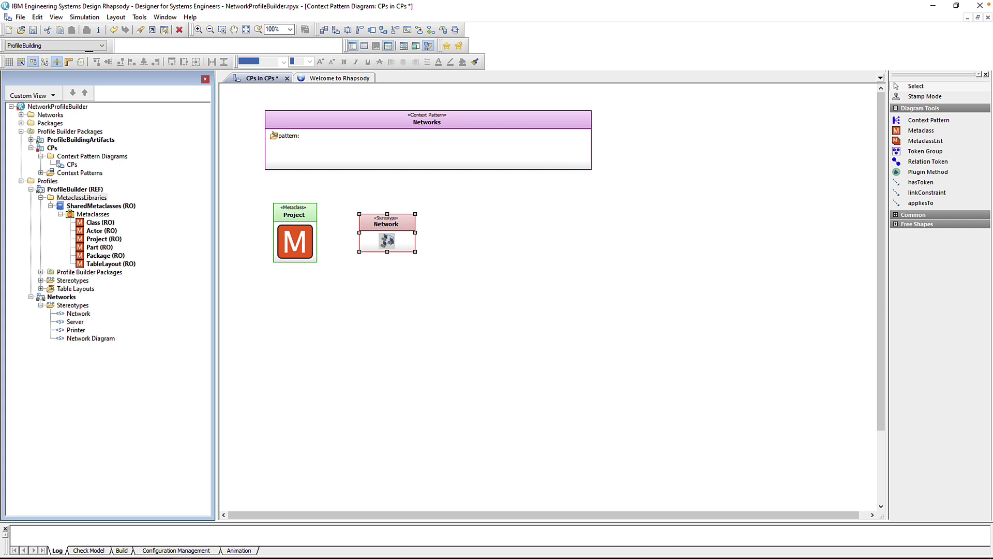
Draw hasToken links from Networks to Project and Network, and tidy their labels.
left_click(920, 182)
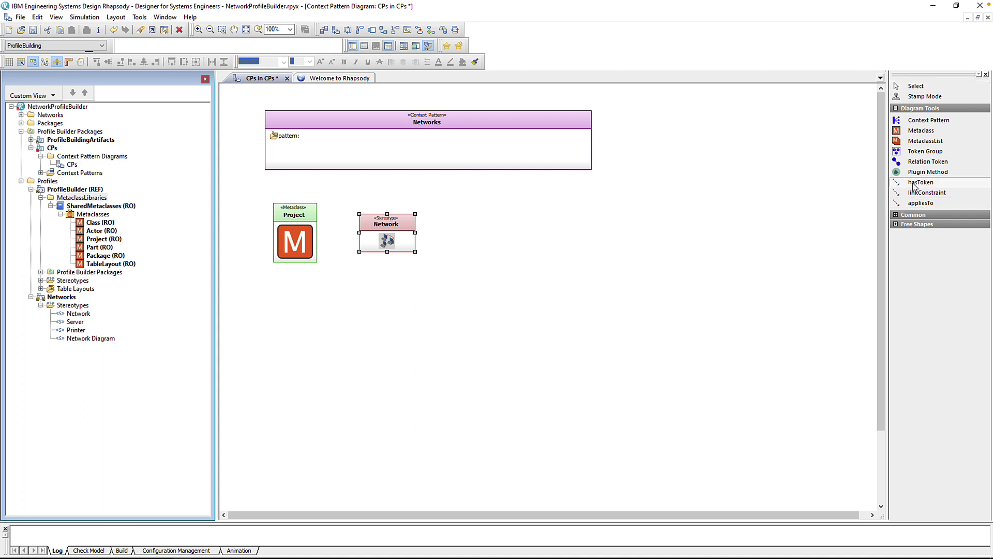
left_click(293, 205)
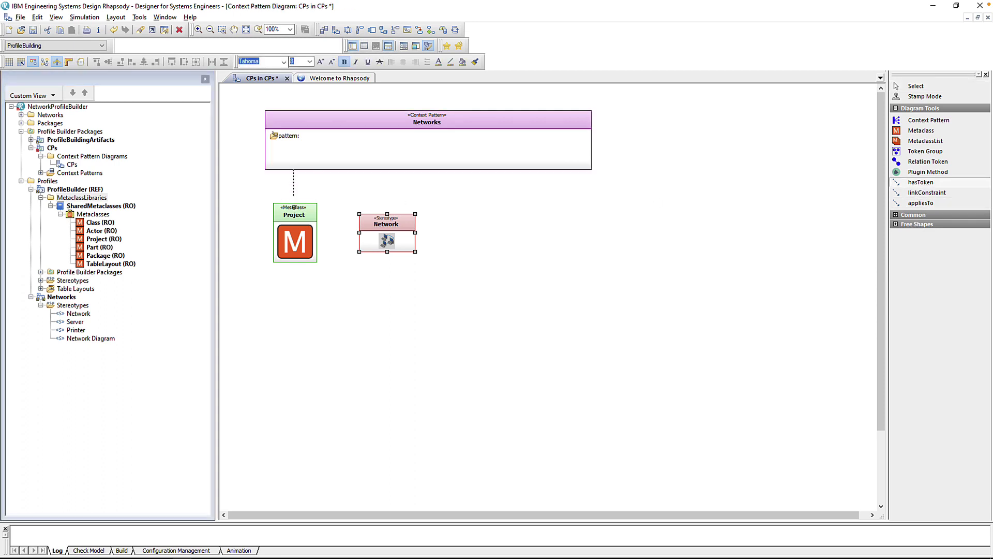
left_click(293, 209)
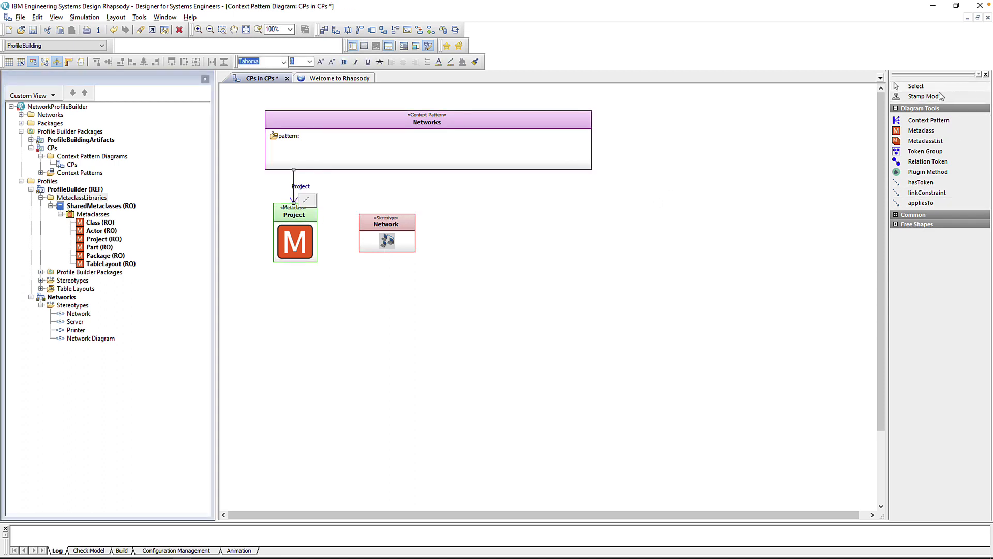
left_click(925, 182)
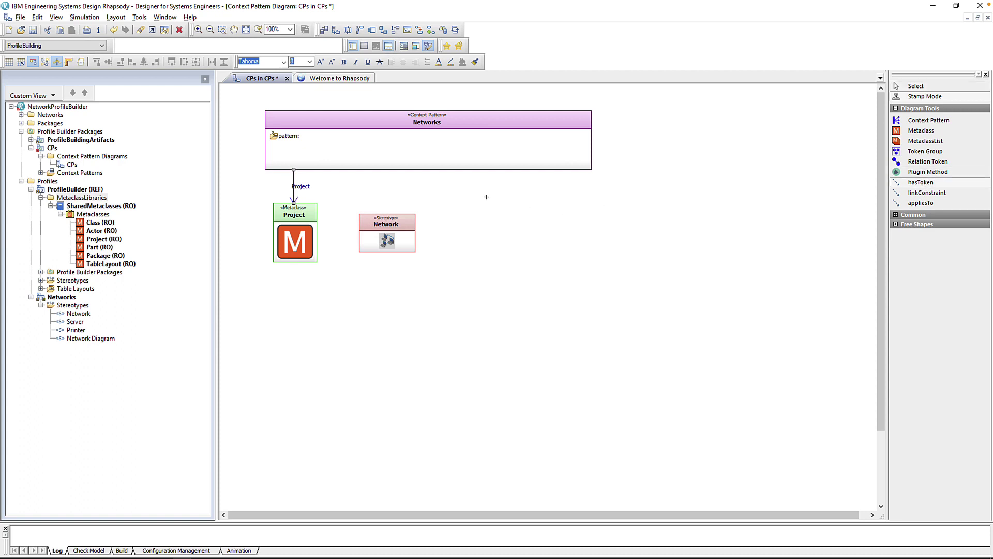
left_click(389, 172)
left_click(388, 227)
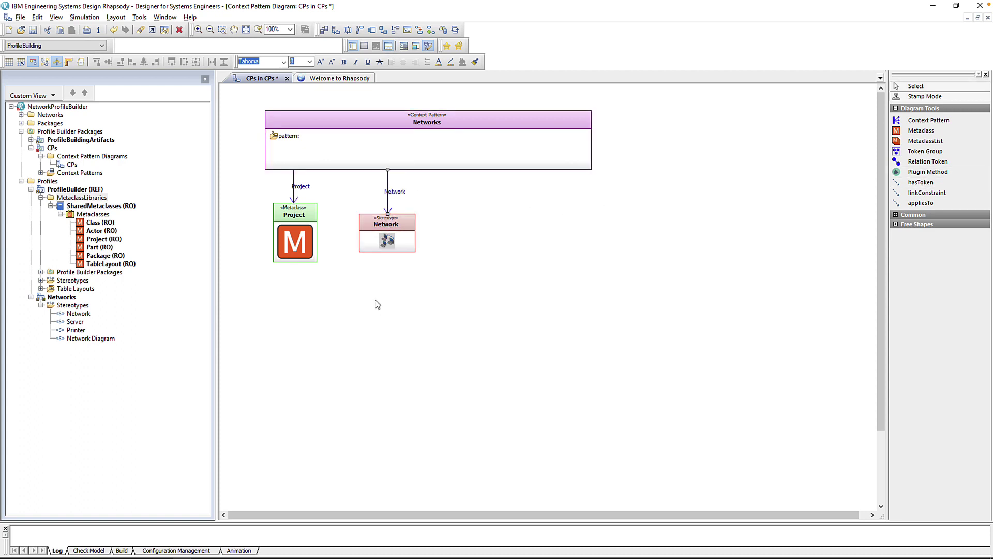
left_click_drag(301, 187, 315, 196)
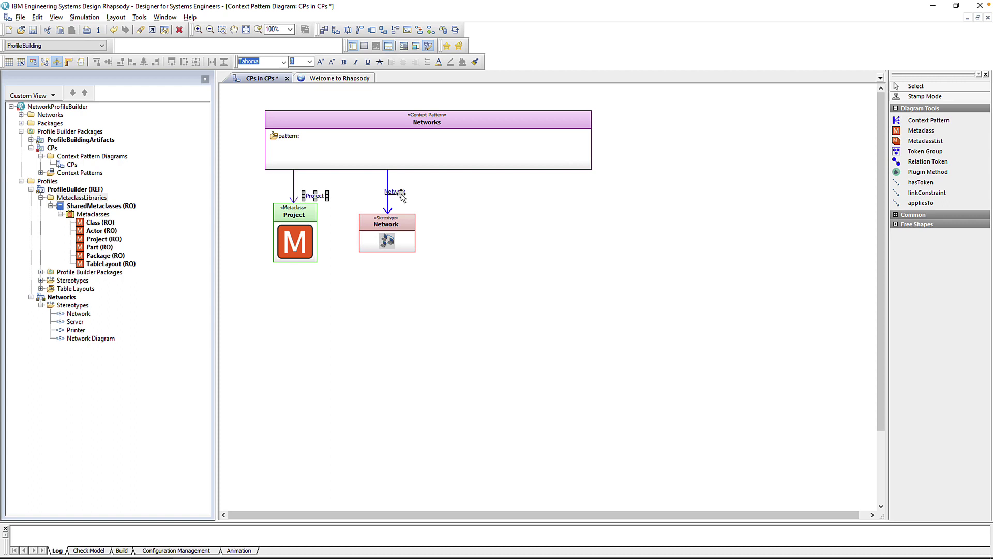
left_click_drag(403, 196, 415, 212)
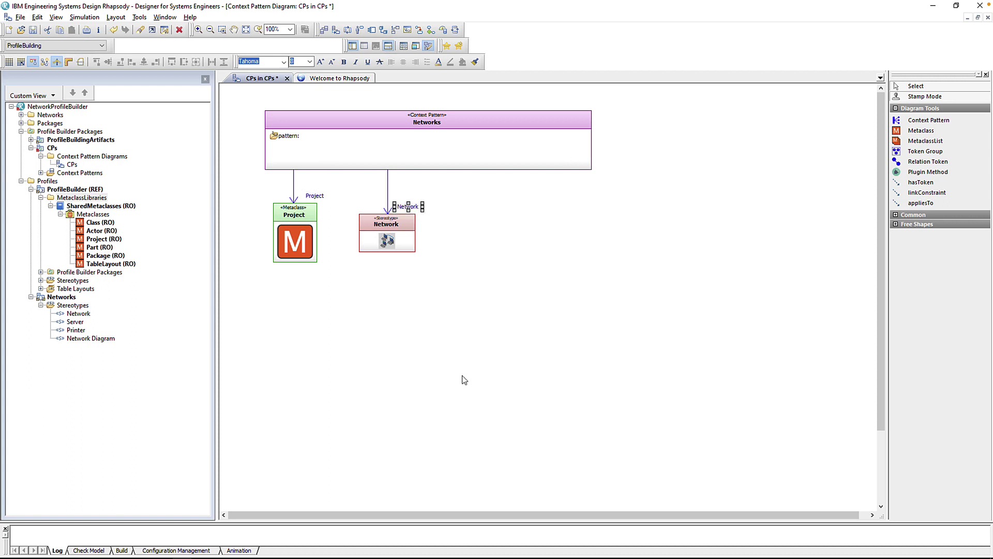
left_click(465, 380)
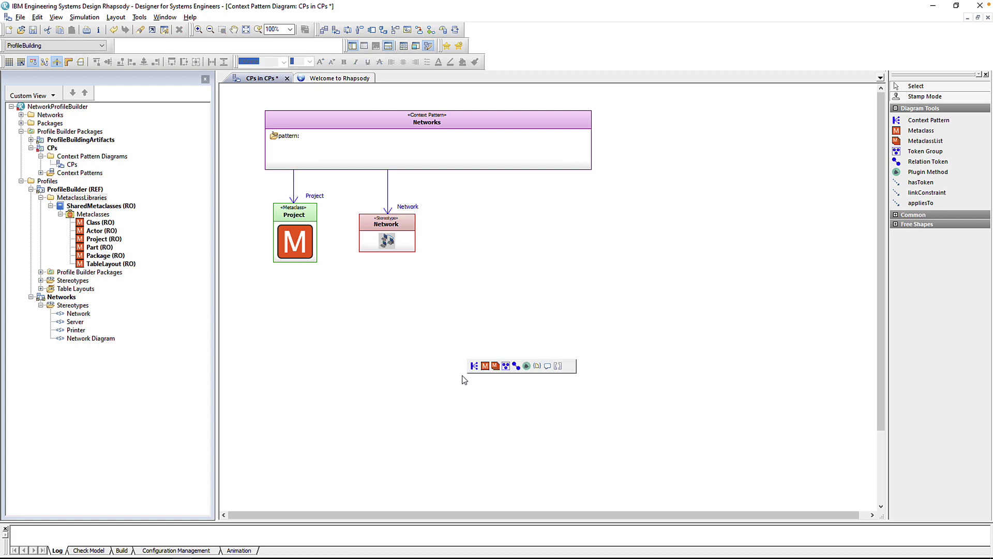
Copy the Networks pattern as search pattern 'Project,Network' via Profile Builder.
right_click(477, 154)
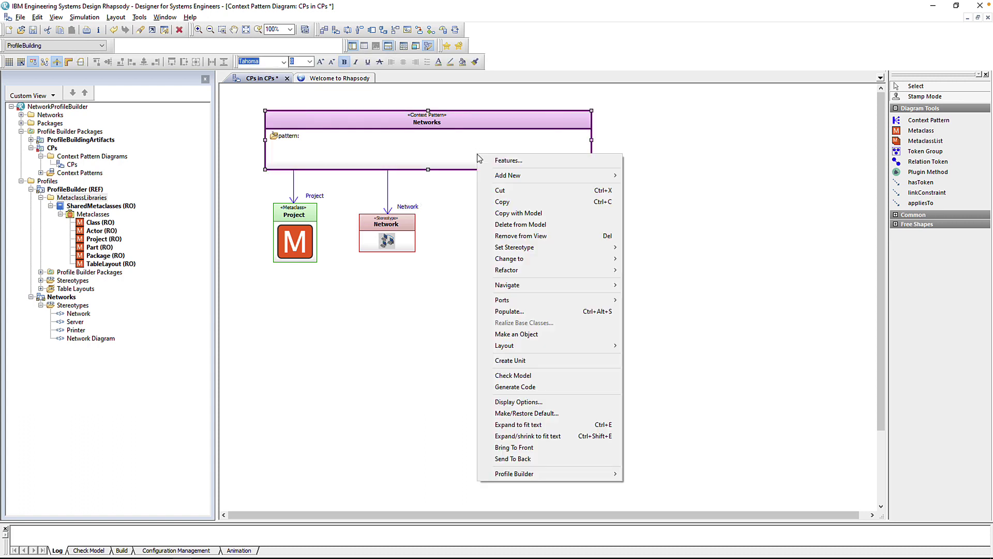
mouse_move(585, 479)
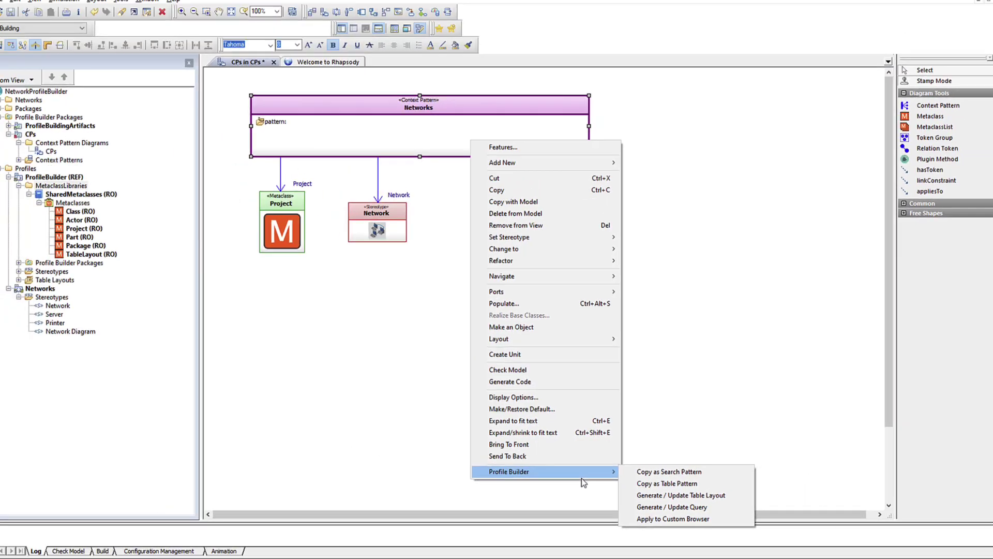
left_click(673, 430)
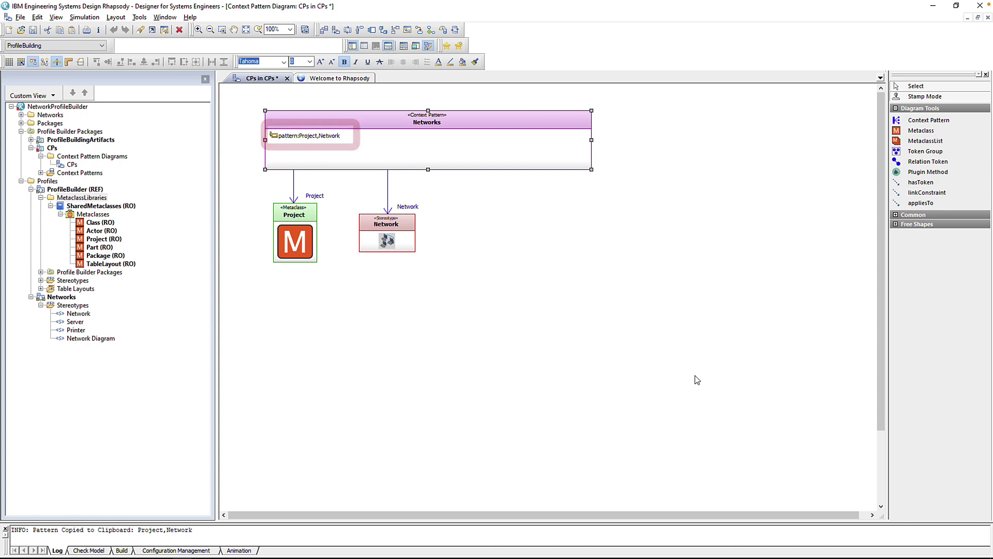
Copy the pattern as a table pattern and relabel the Network link to nw.
right_click(531, 151)
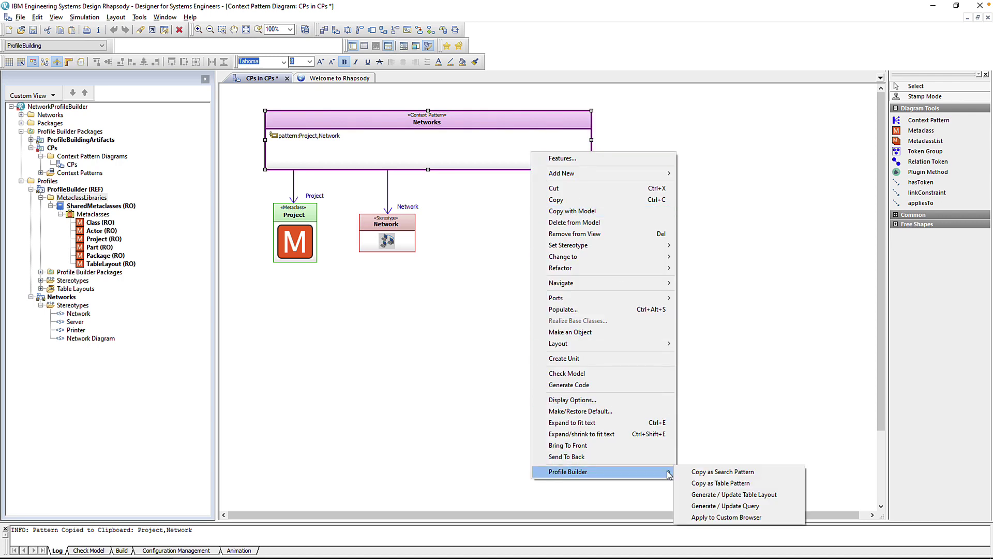
left_click(754, 483)
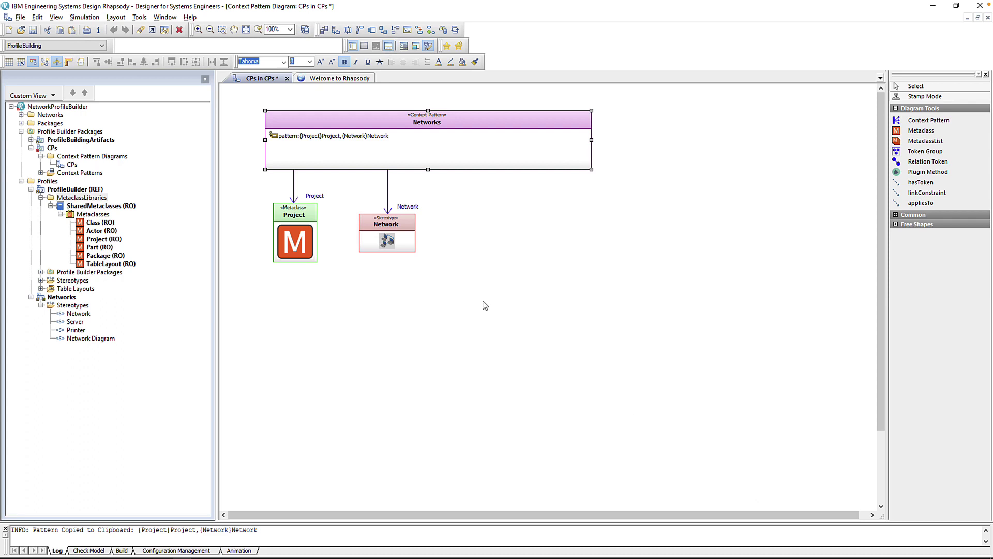
left_click(412, 207)
left_click(413, 208)
type("nw")
left_click(482, 214)
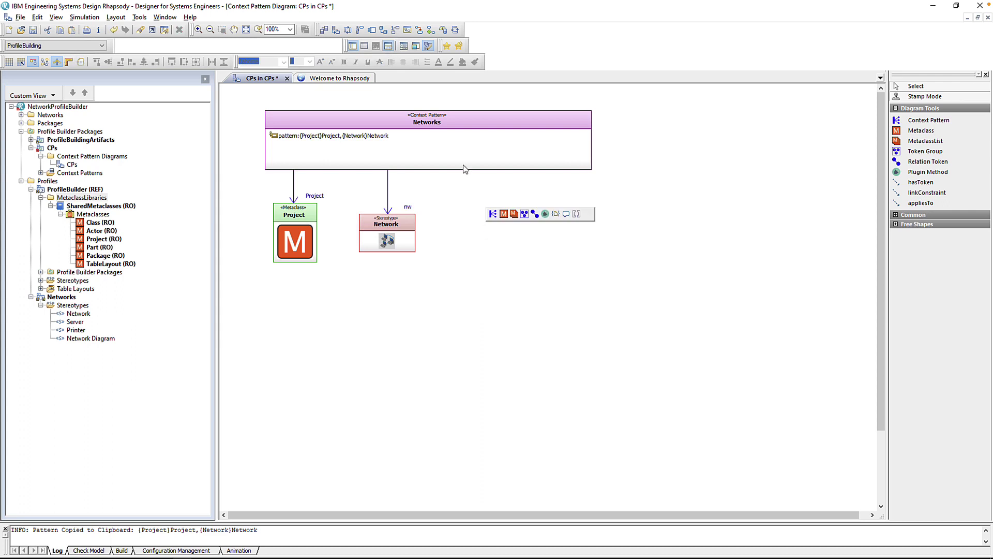
Copy the updated table pattern and generate the Networks query from the pattern.
right_click(465, 151)
mouse_move(534, 472)
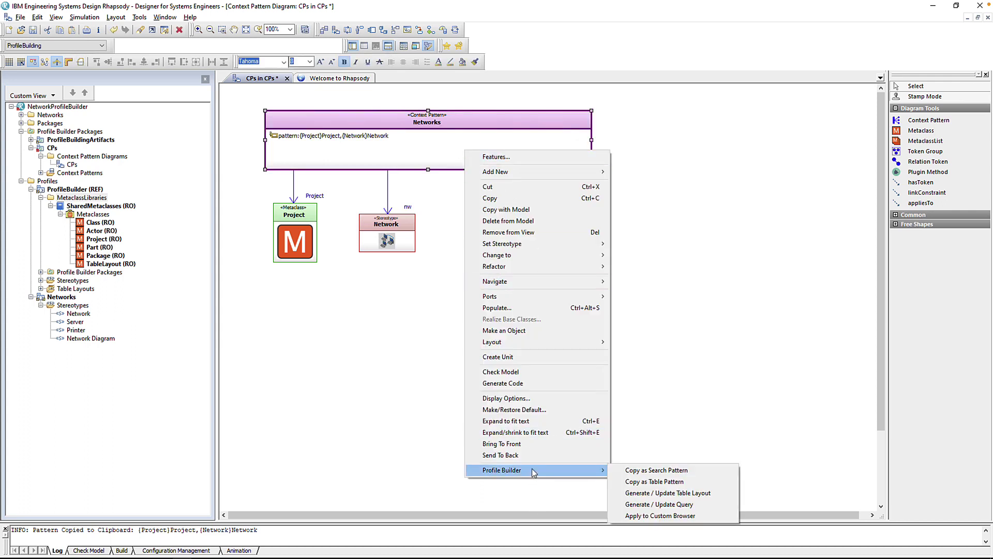
left_click(656, 481)
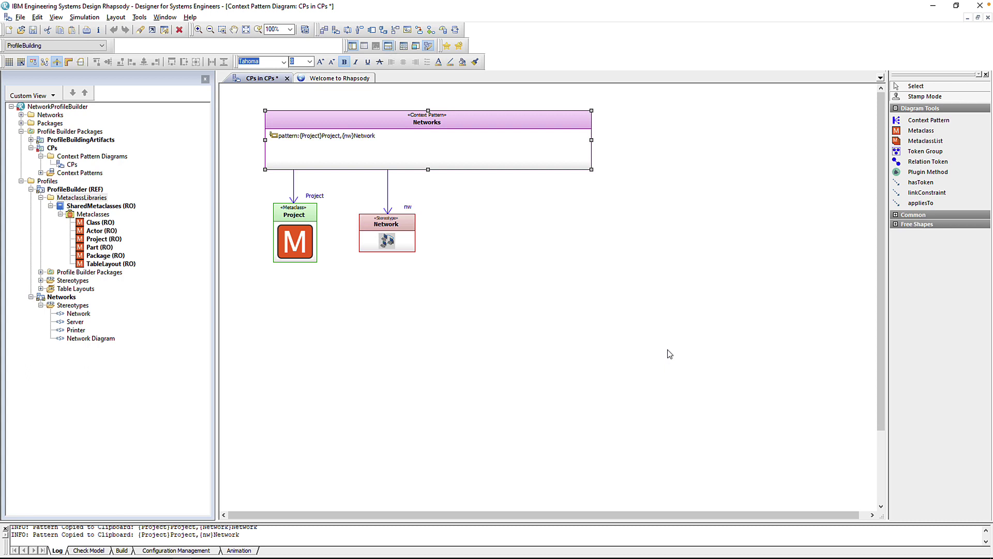
right_click(531, 139)
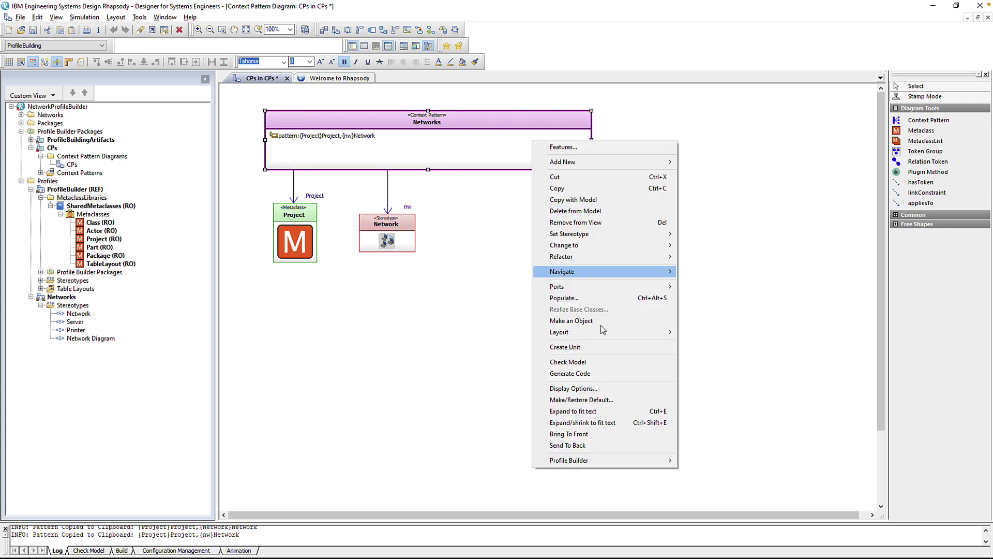
mouse_move(619, 461)
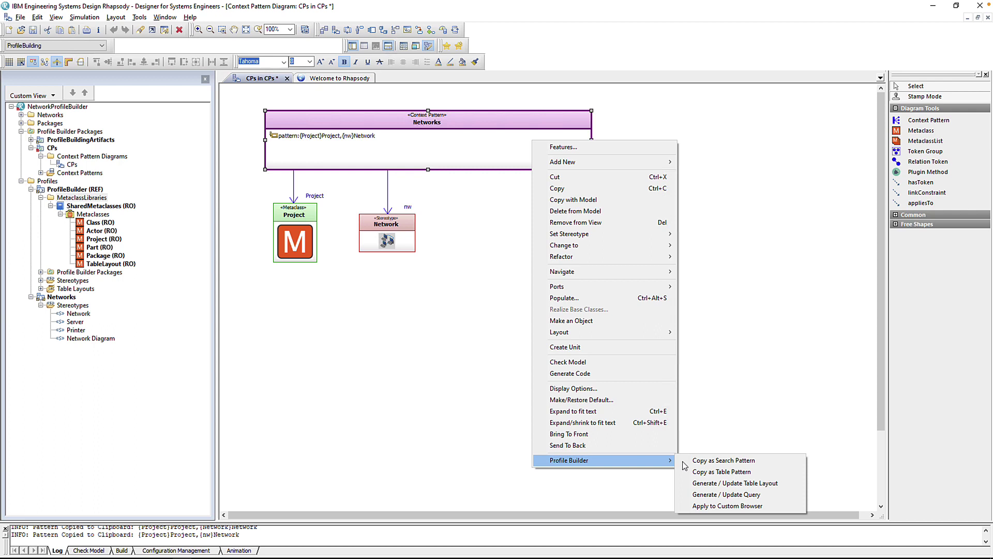
left_click(748, 496)
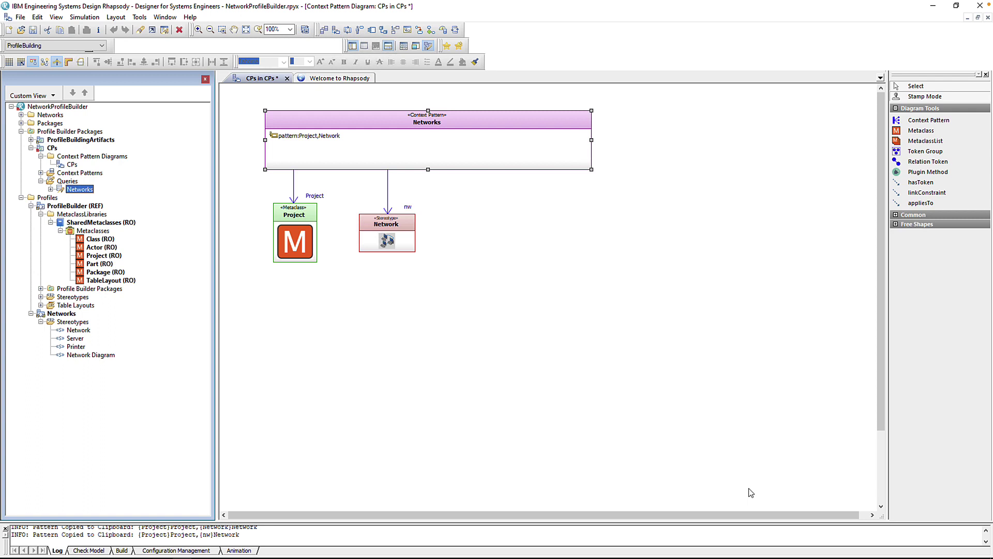
Run the Queries > Networks query, getting 0 results, and enlarge the results pane.
left_click(484, 144)
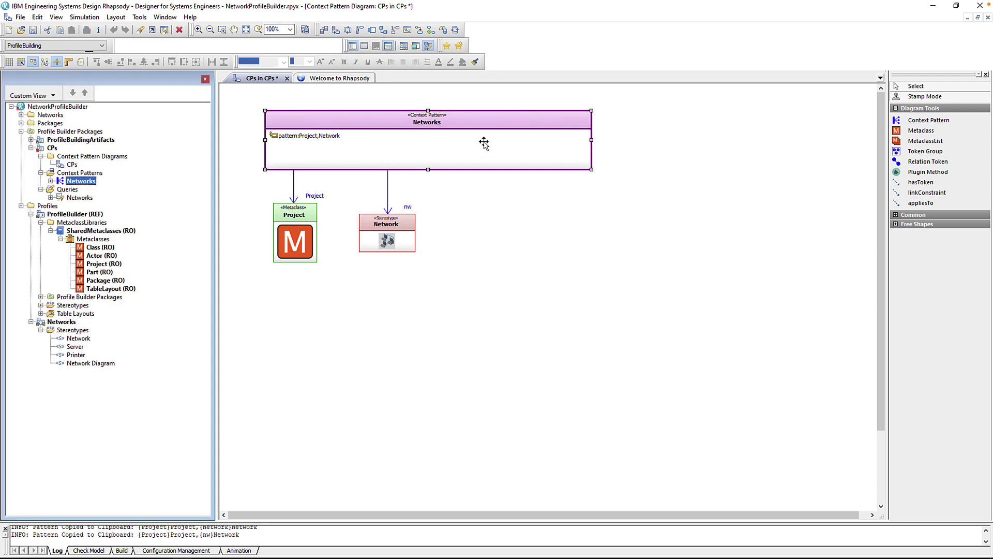
left_click(50, 182)
left_click(60, 190)
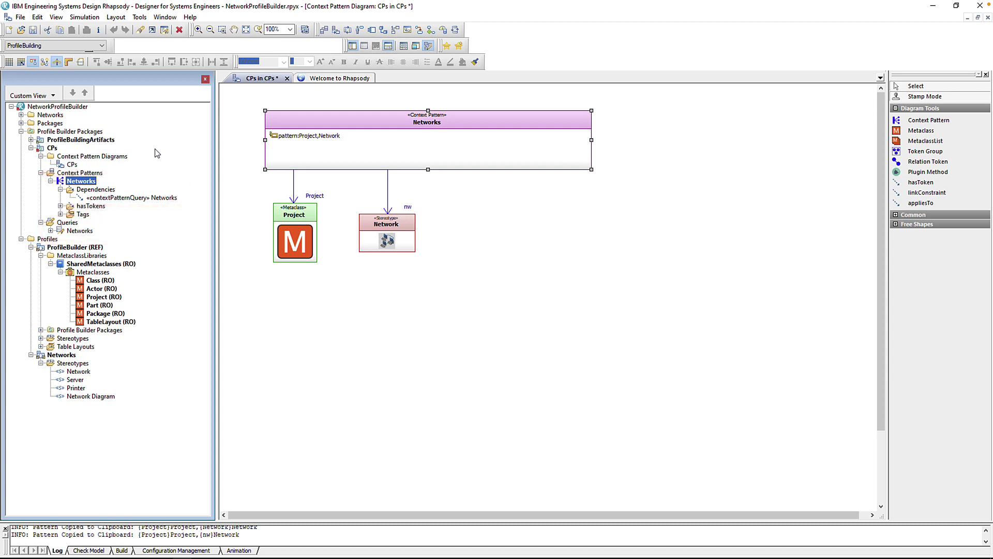
double_click(83, 231)
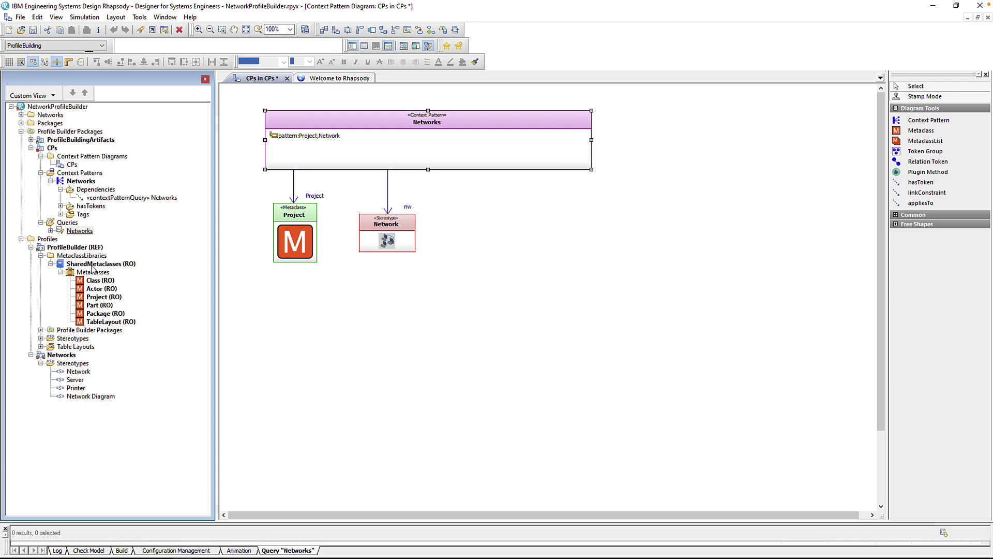
left_click_drag(226, 523, 233, 471)
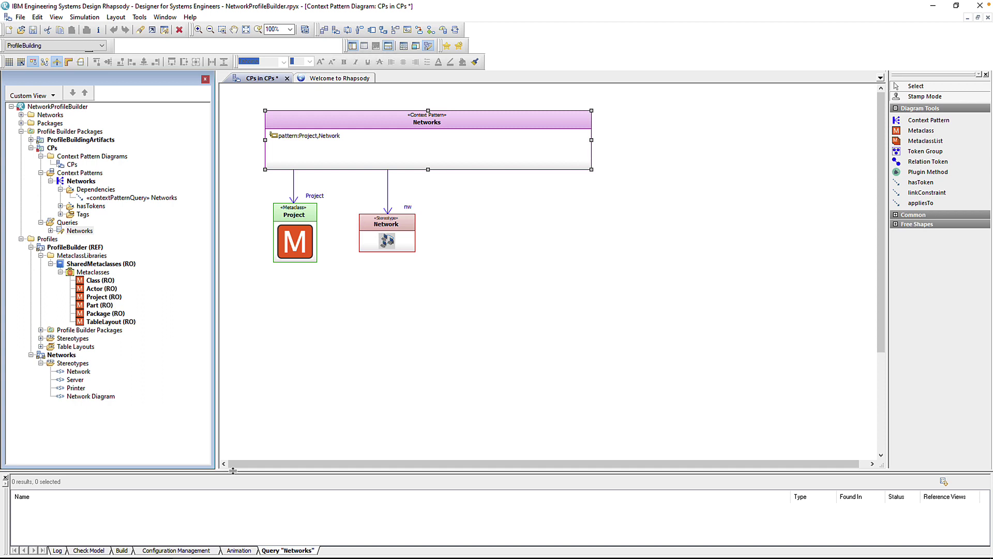
Set the Project token link's occurrence to Zero or More.
double_click(294, 182)
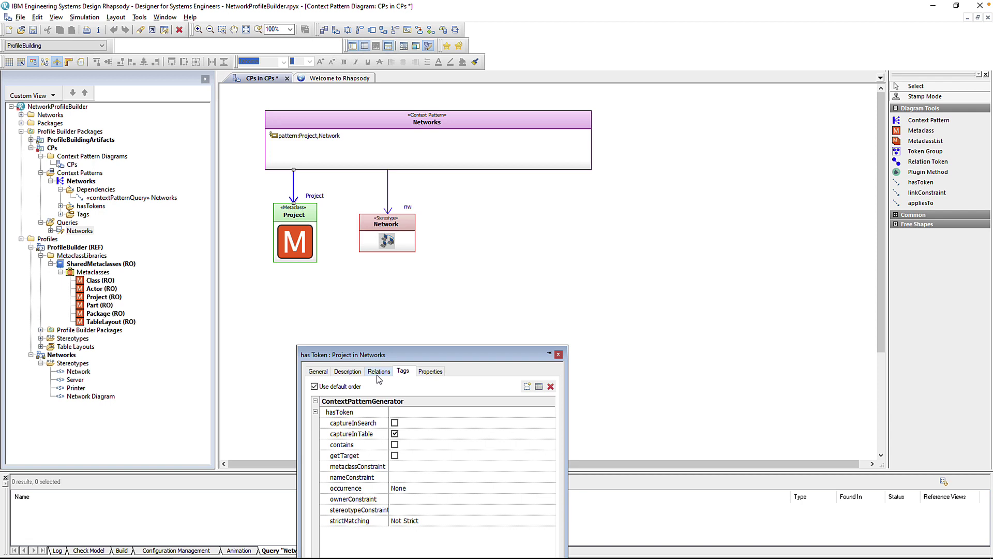
left_click(420, 490)
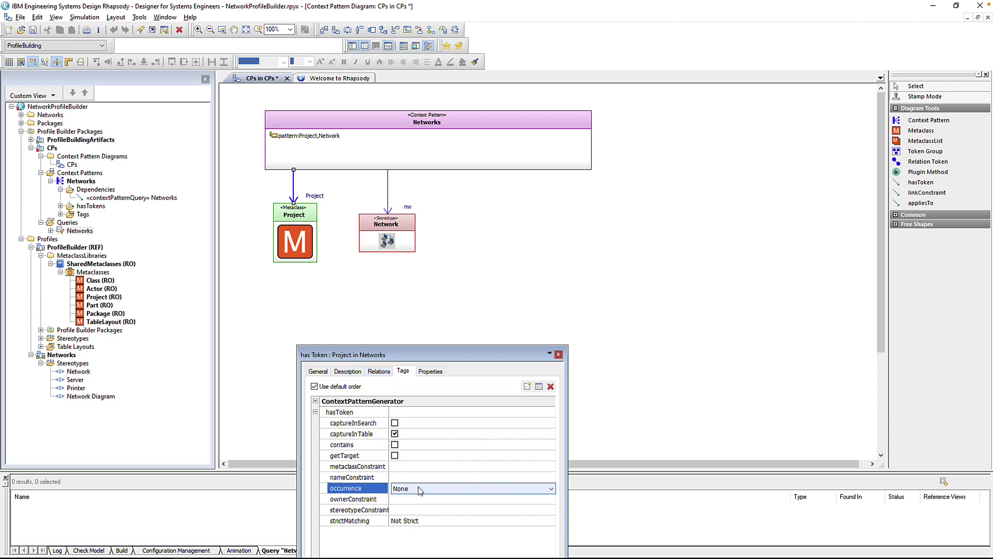
left_click(420, 490)
left_click(416, 506)
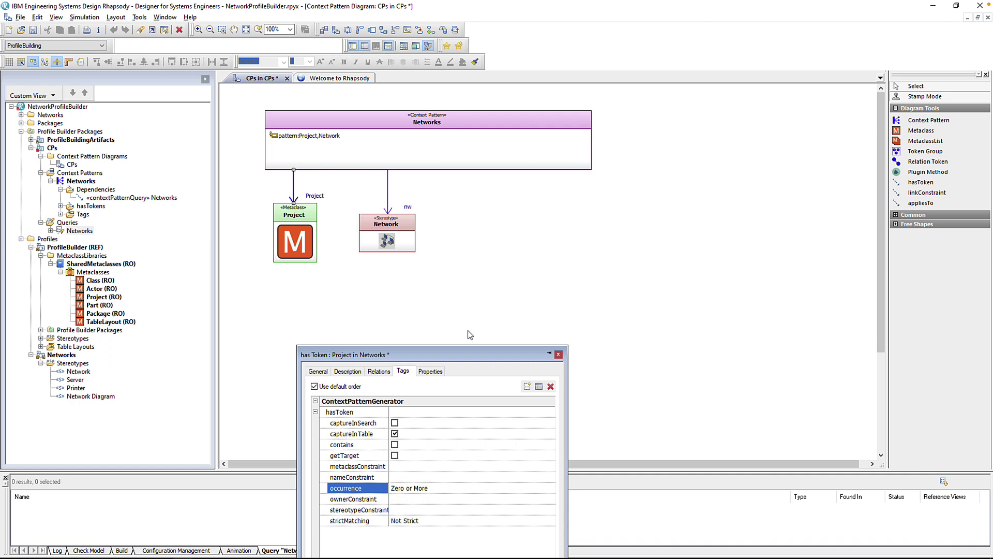
left_click_drag(464, 354, 655, 210)
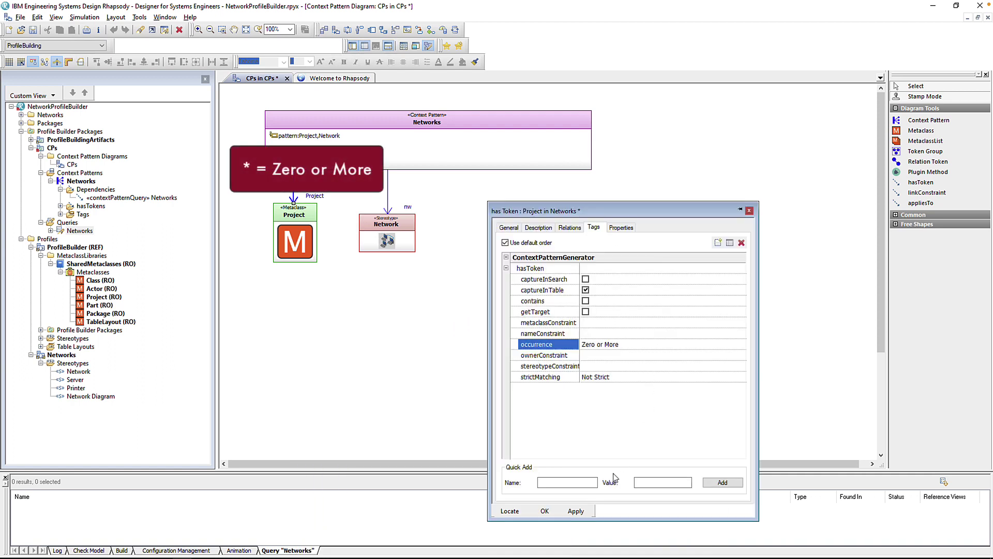
left_click(546, 512)
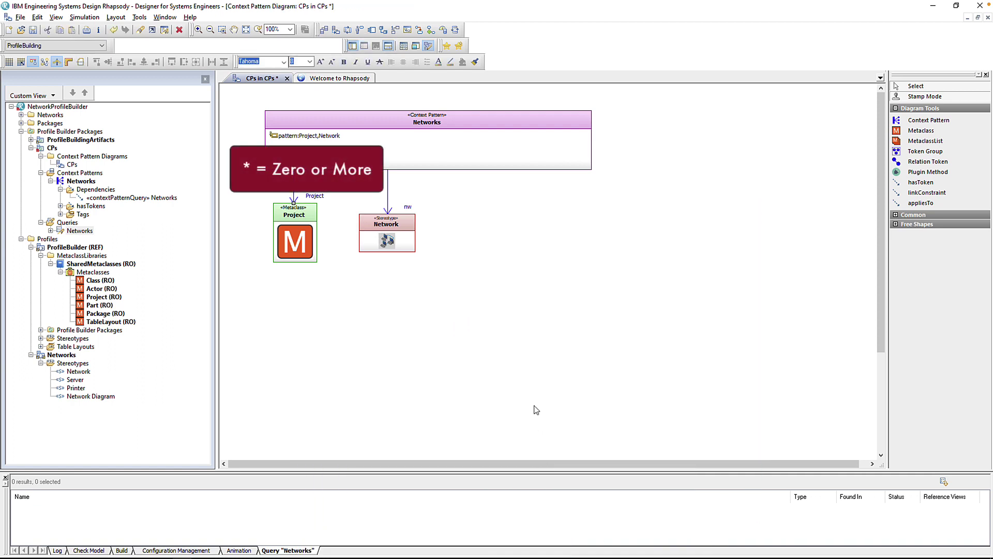
Regenerate and rerun the Networks query, which now returns SampleNetwork.
right_click(437, 138)
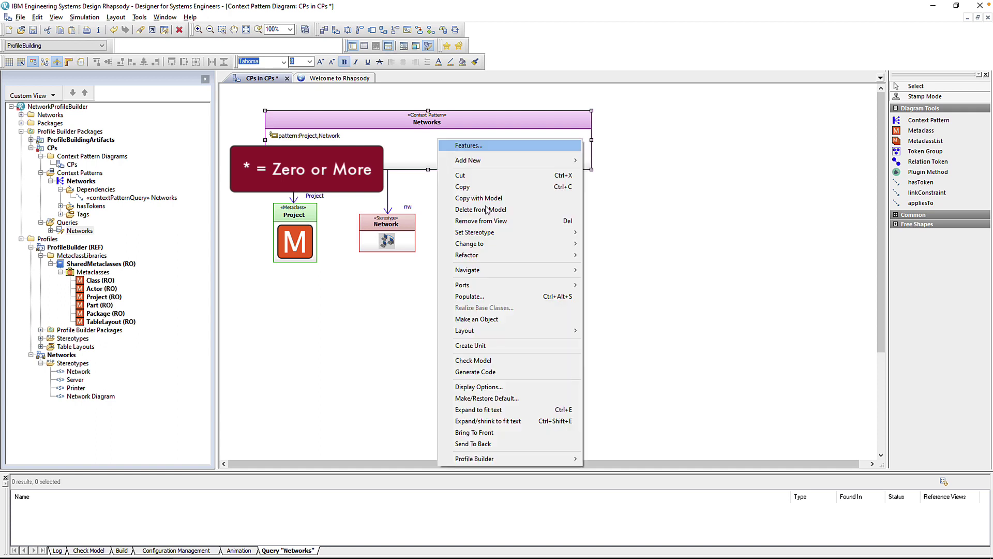
mouse_move(531, 456)
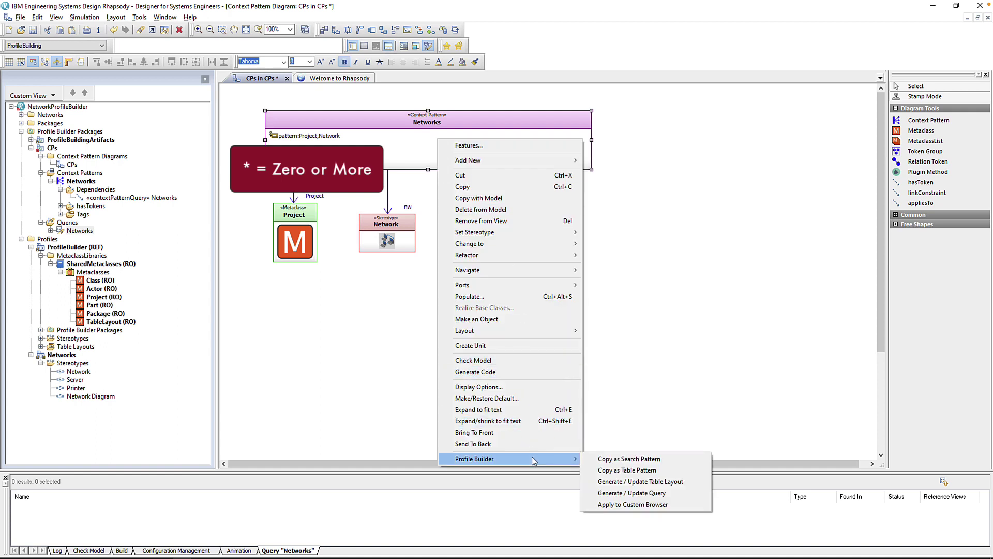
left_click(637, 493)
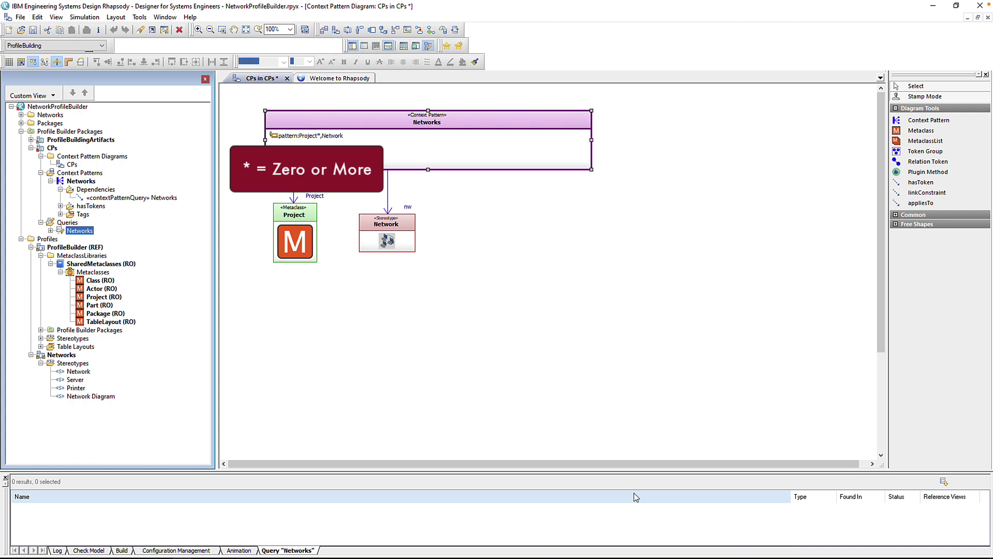
double_click(80, 231)
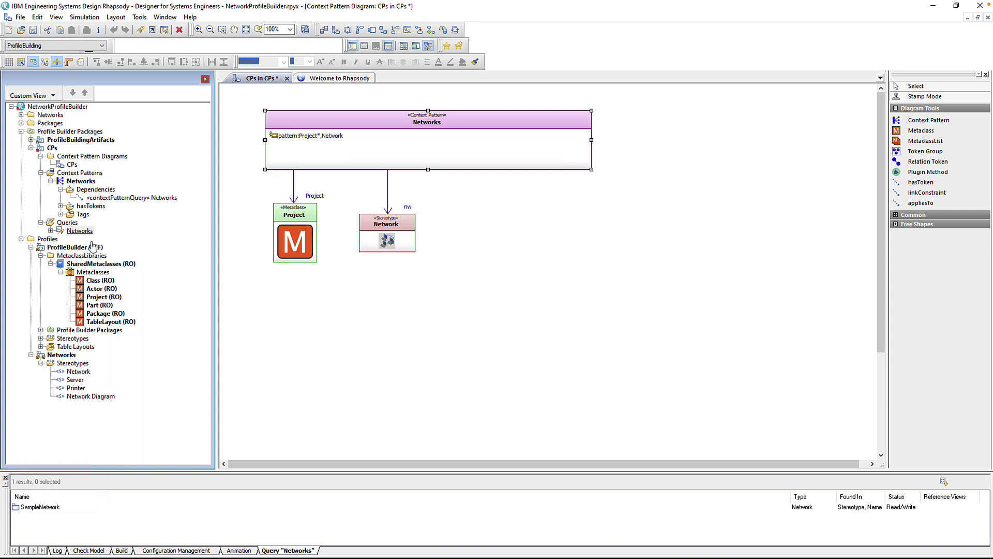
Place the Server stereotype on the diagram and link it to the Networks pattern as a token.
left_click_drag(80, 230, 530, 232)
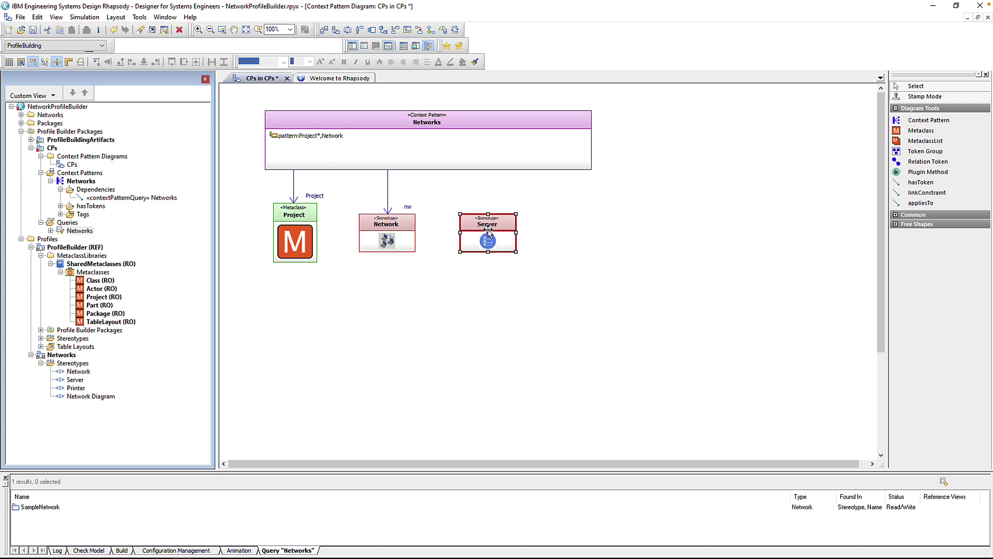
left_click(920, 182)
left_click(484, 168)
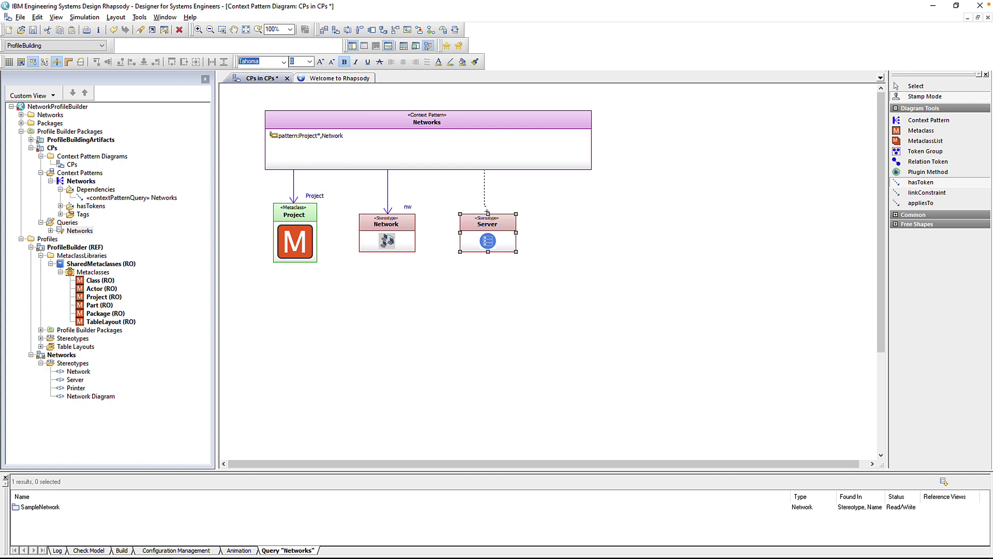
left_click(487, 220)
Regenerate the Networks query from the updated pattern and run it to list the three servers.
right_click(540, 137)
mouse_move(659, 455)
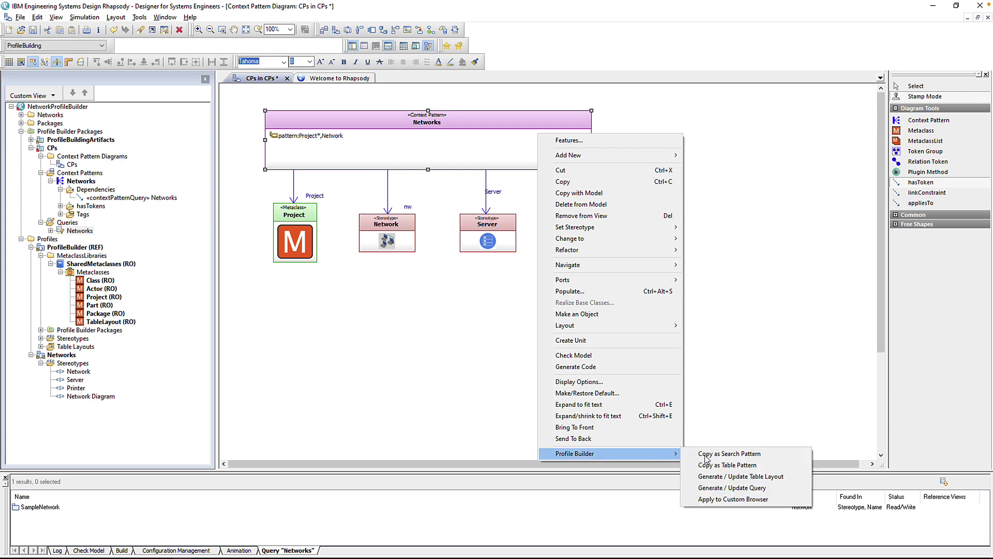
left_click(756, 486)
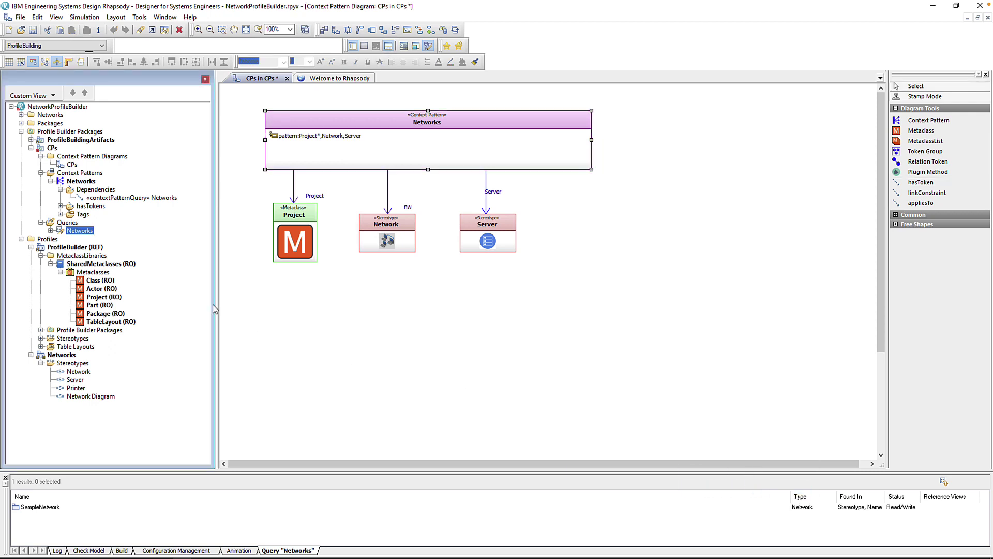
double_click(82, 231)
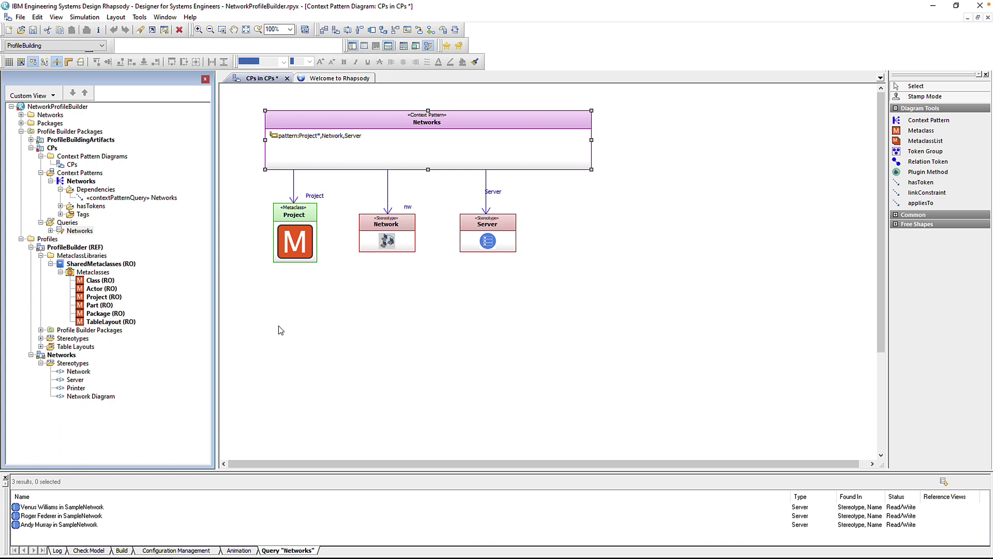
Switch the browser to the Networks view and expand the whole tree under the root.
left_click(53, 95)
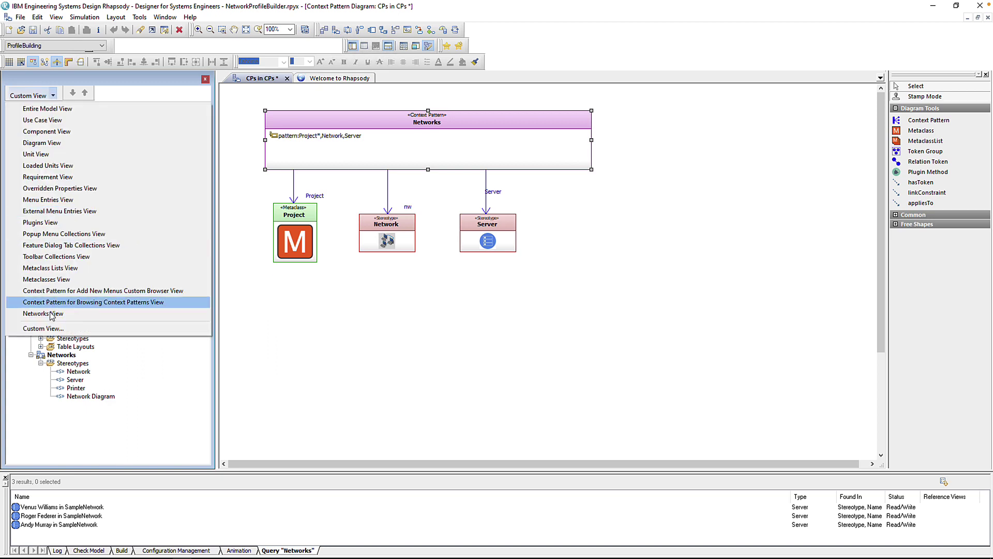
left_click(78, 312)
left_click(69, 108)
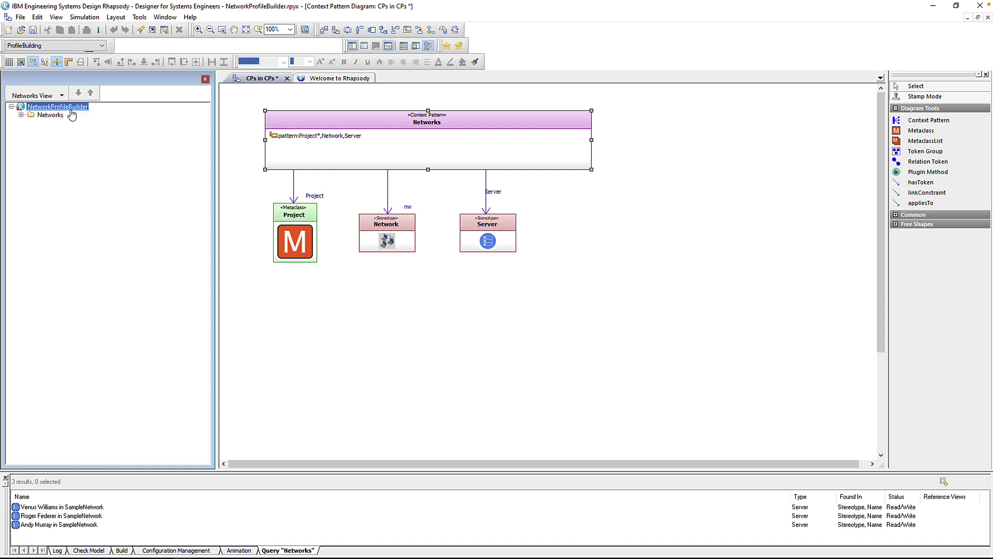
key("KP_Multiply")
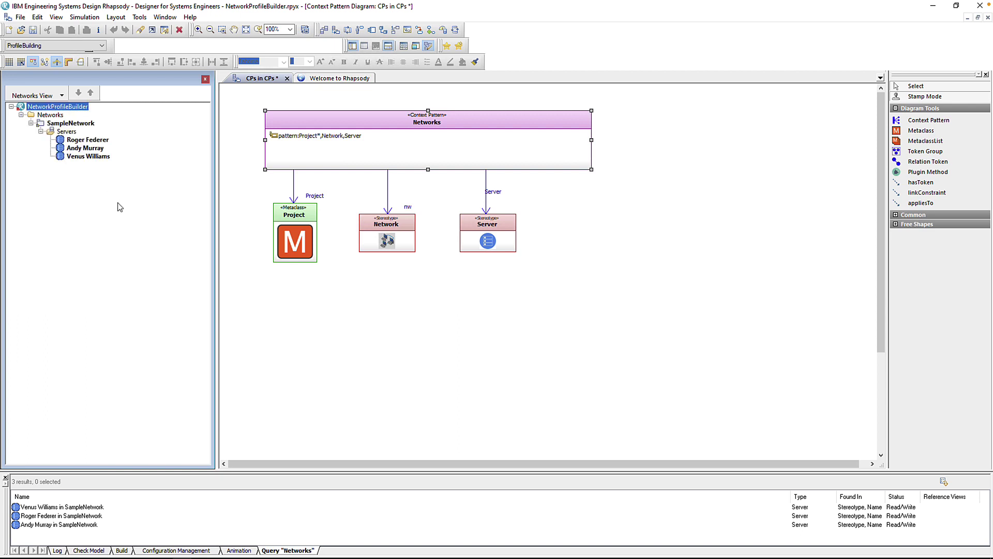
Return the browser to the Entire Model View and select the Networks context pattern.
left_click(59, 96)
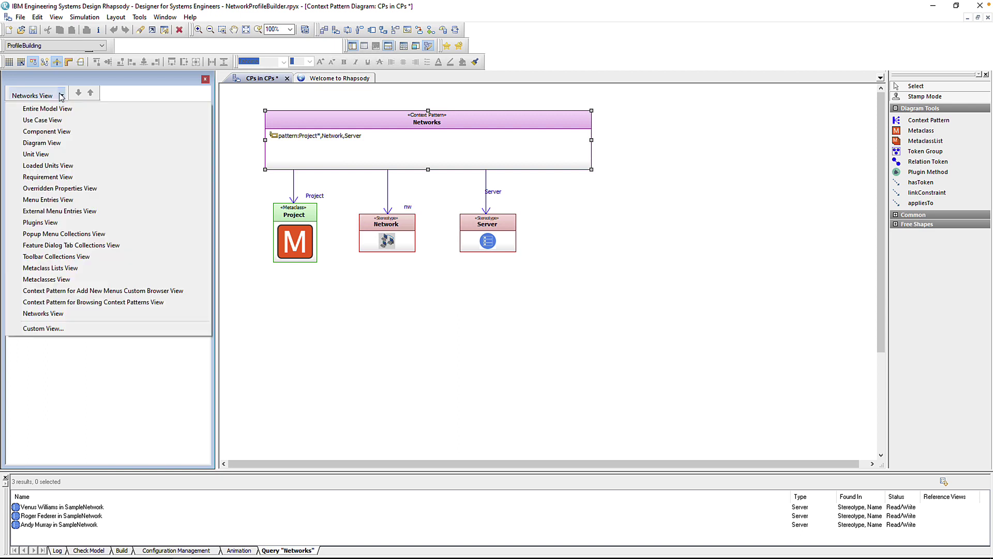
left_click(44, 112)
left_click(528, 156)
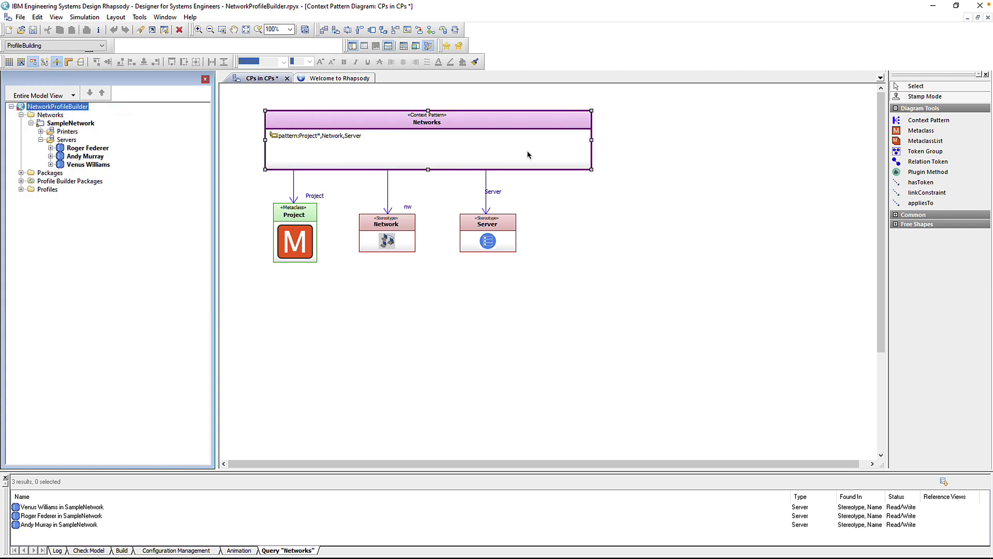
Generate a table layout from the Networks context pattern using Profile Builder.
right_click(526, 149)
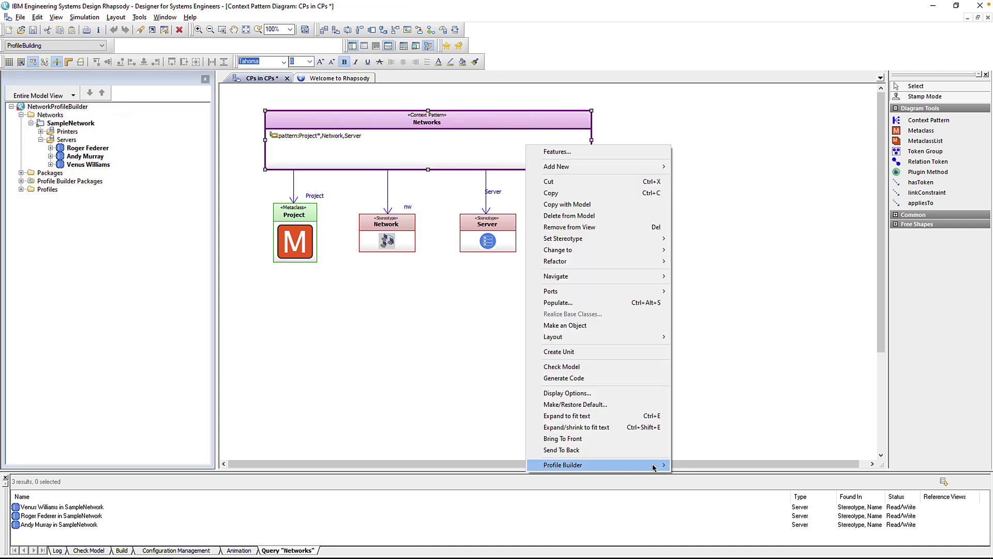
mouse_move(657, 465)
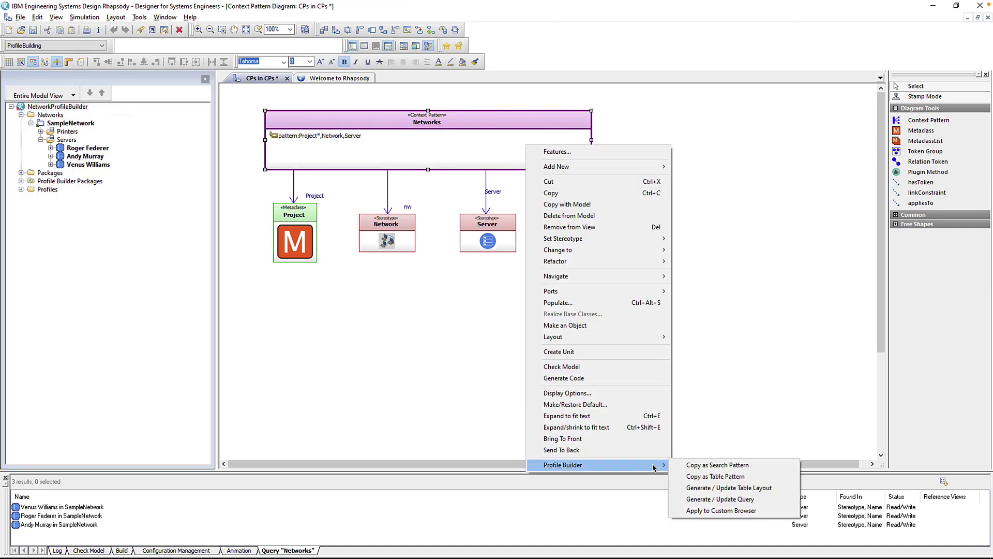
left_click(758, 488)
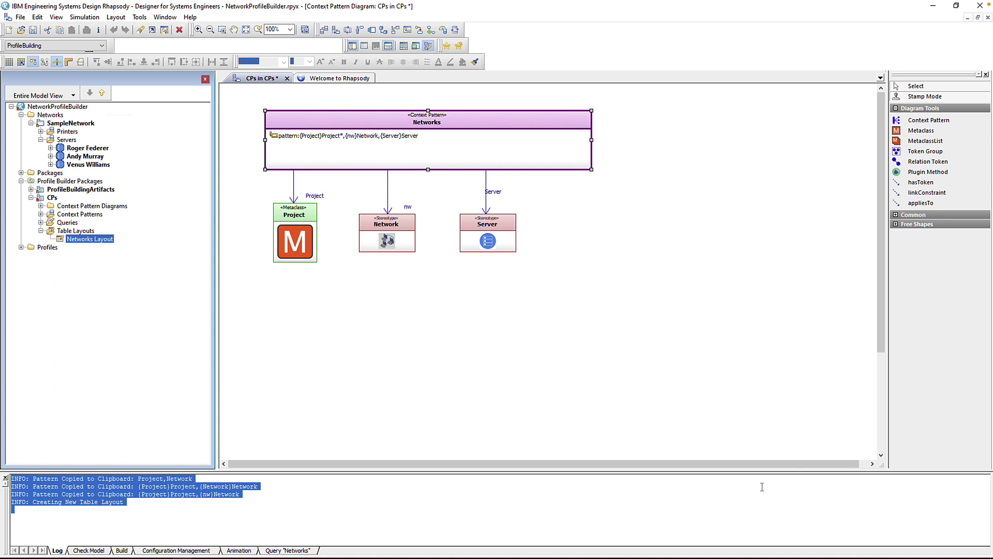
Review the Networks Layout's Columns and Advanced Options, then close its properties with OK.
right_click(103, 238)
left_click(112, 242)
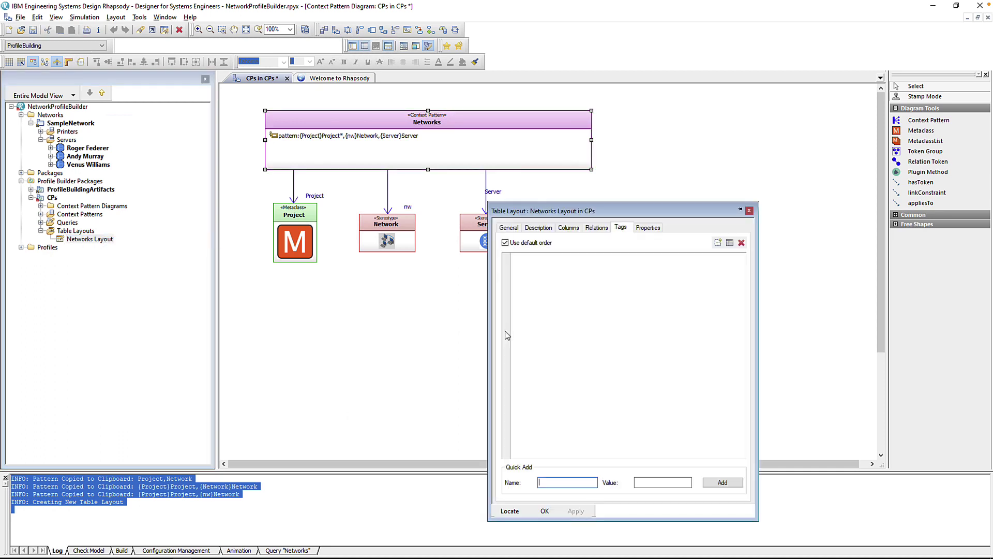
left_click(568, 228)
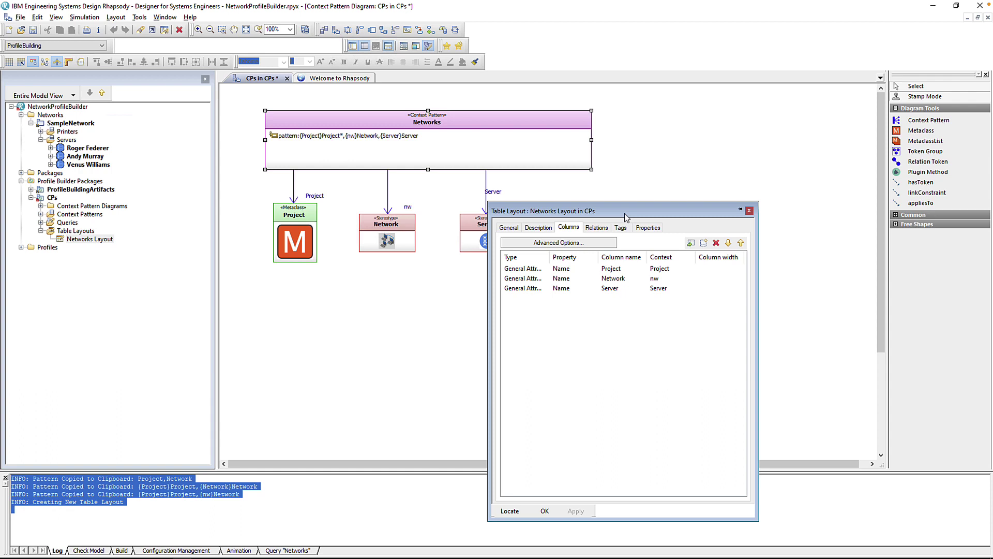
left_click(603, 243)
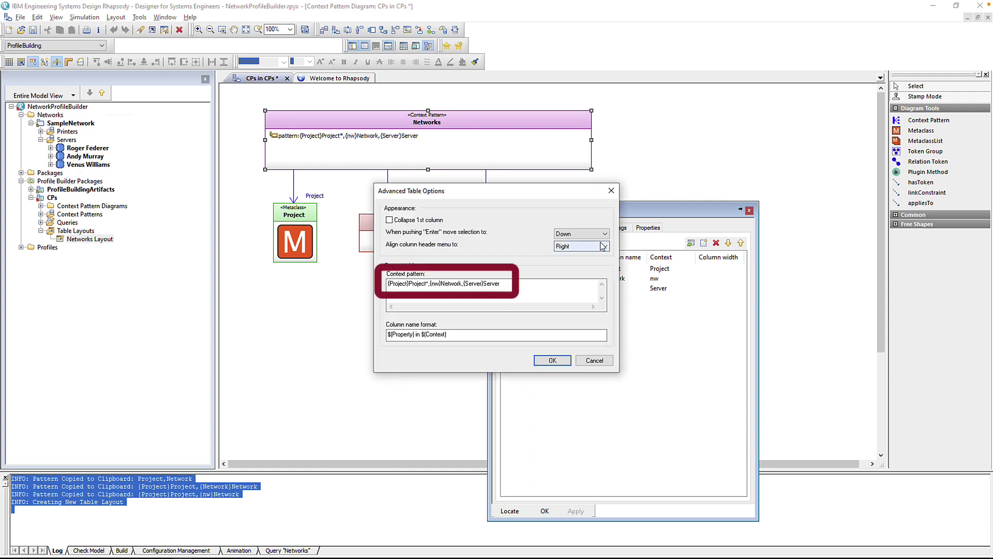
left_click(593, 360)
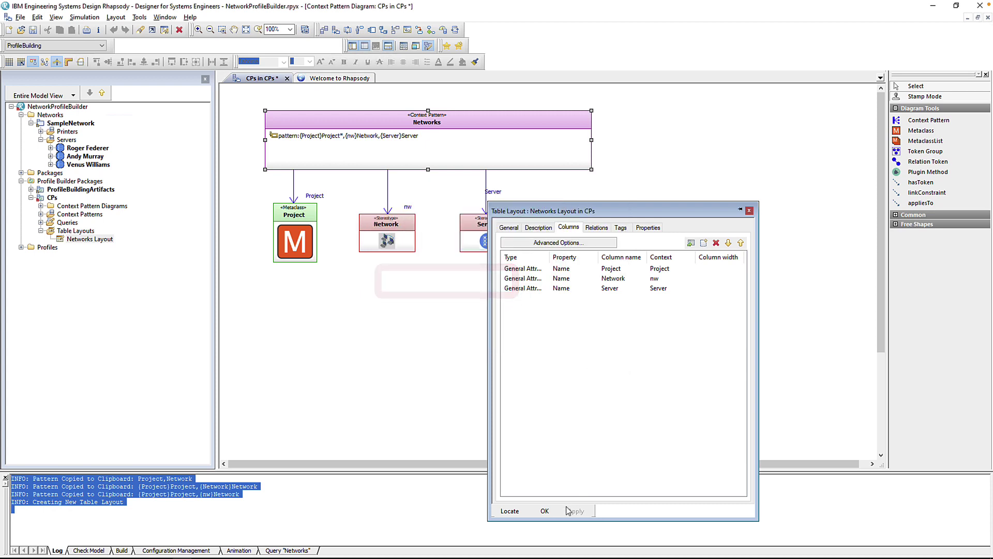
left_click(545, 511)
Create tableview_5 from Networks Layout, view its three server rows, then return to the CPs diagram.
right_click(101, 239)
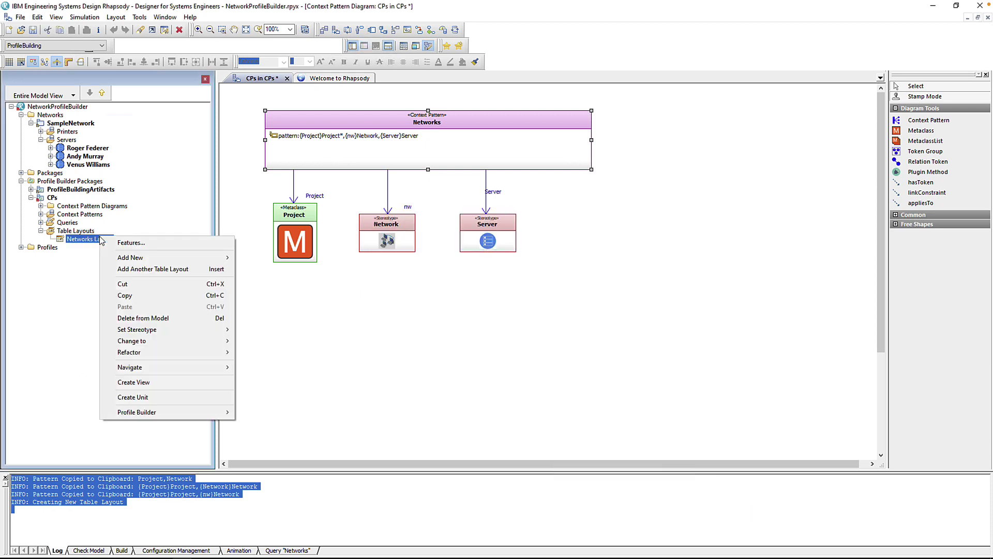
left_click(157, 383)
double_click(85, 259)
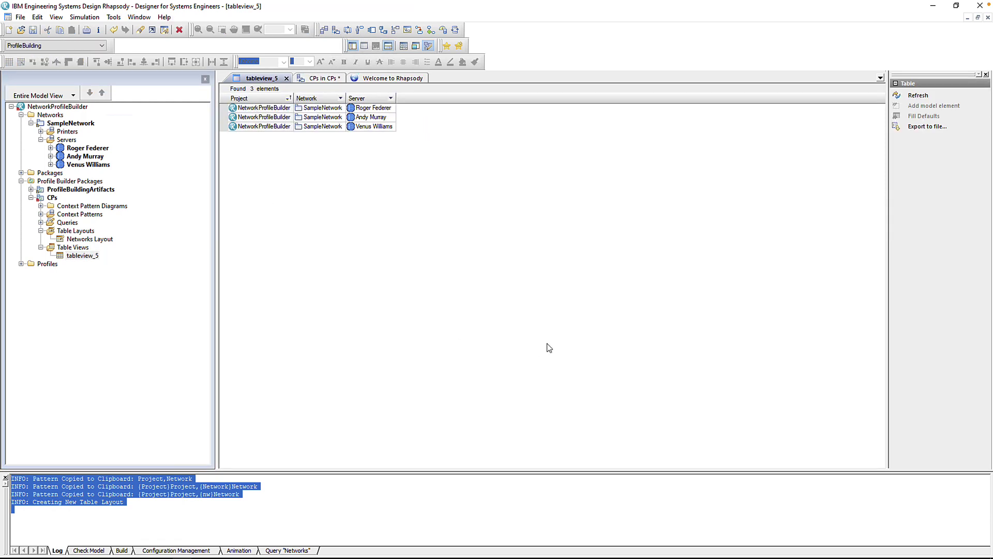
left_click(323, 83)
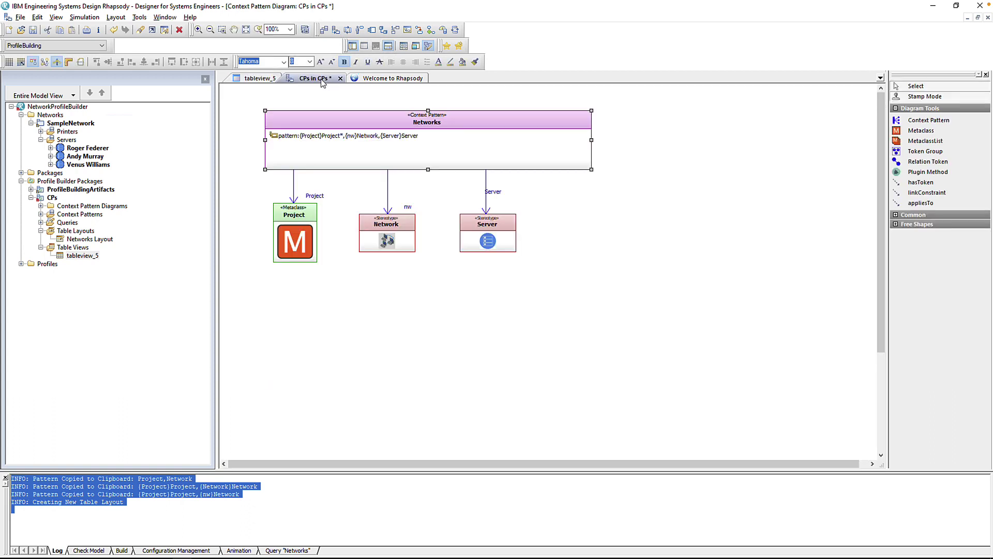
Uncheck captureInTable on the Project token link's Tags and confirm with OK.
double_click(293, 184)
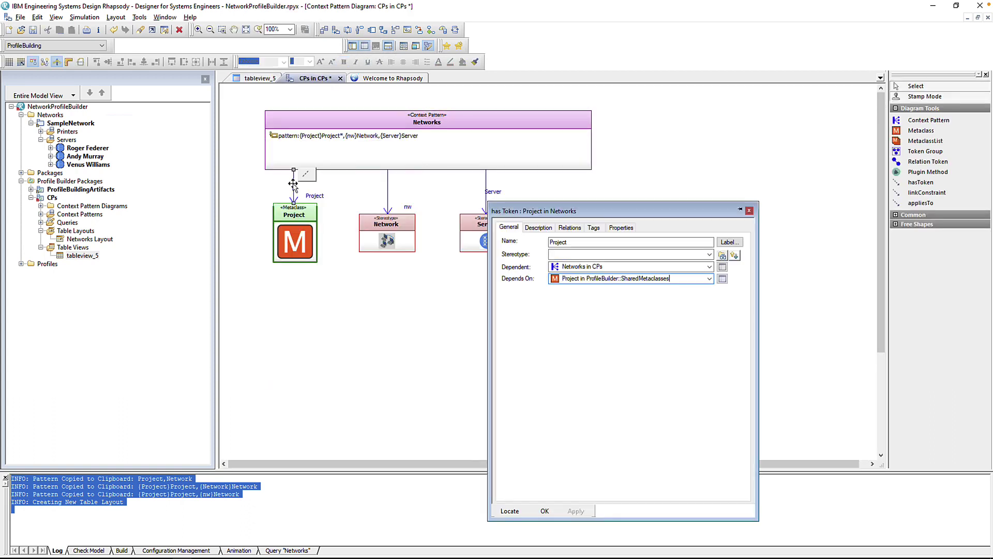
left_click(595, 228)
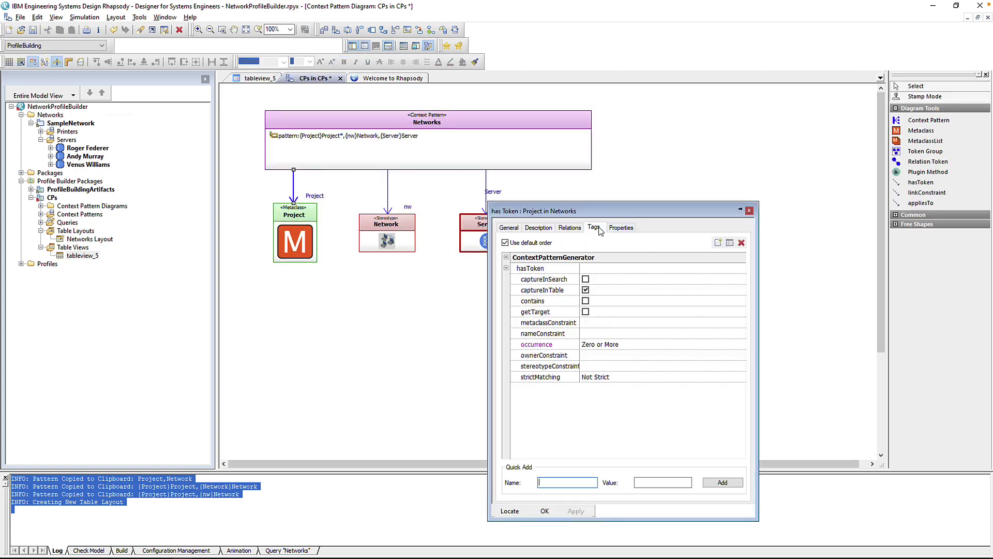
left_click(586, 290)
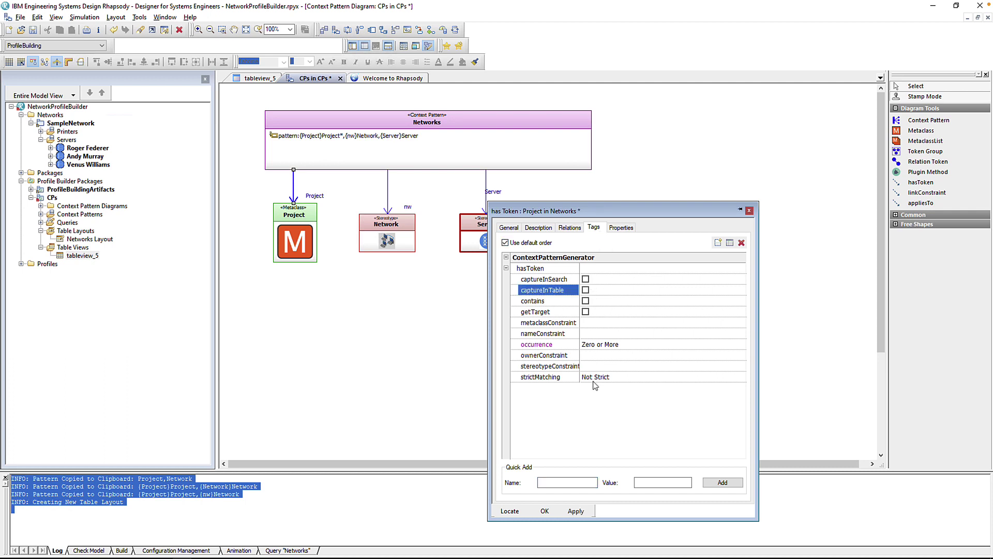
left_click(545, 512)
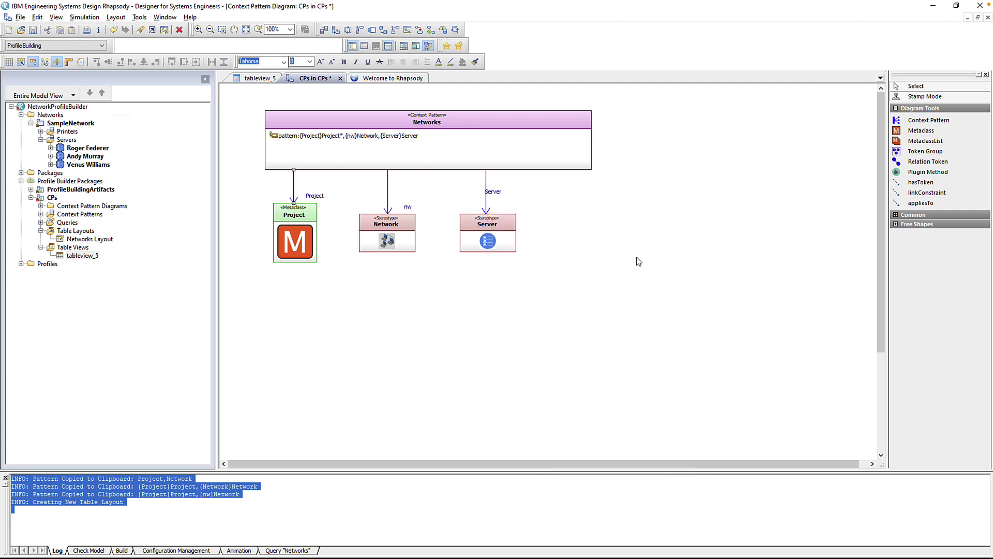
Regenerate Networks Layout replacing Pattern and Columns, and confirm tableview_5 shows only Network and Server.
left_click(524, 151)
right_click(524, 151)
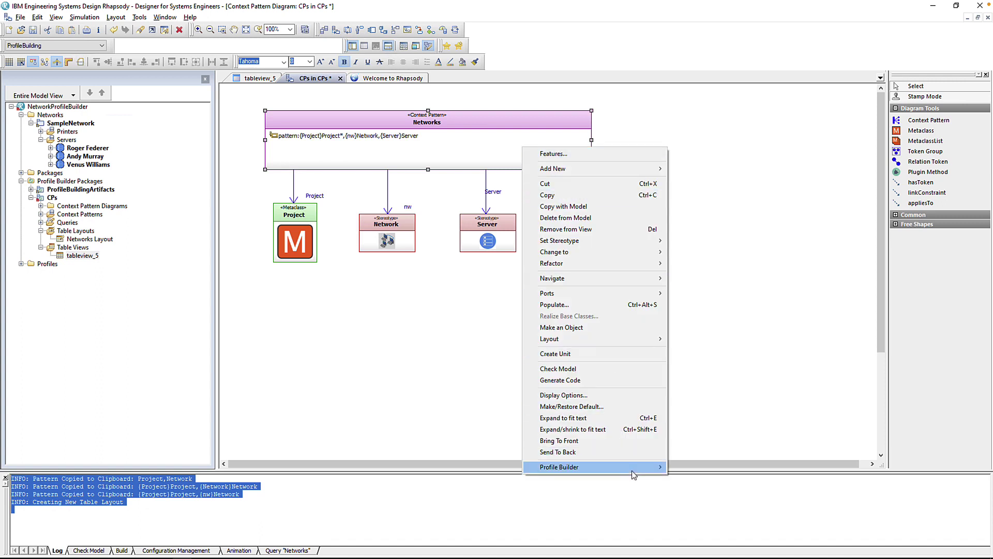
mouse_move(632, 469)
left_click(755, 489)
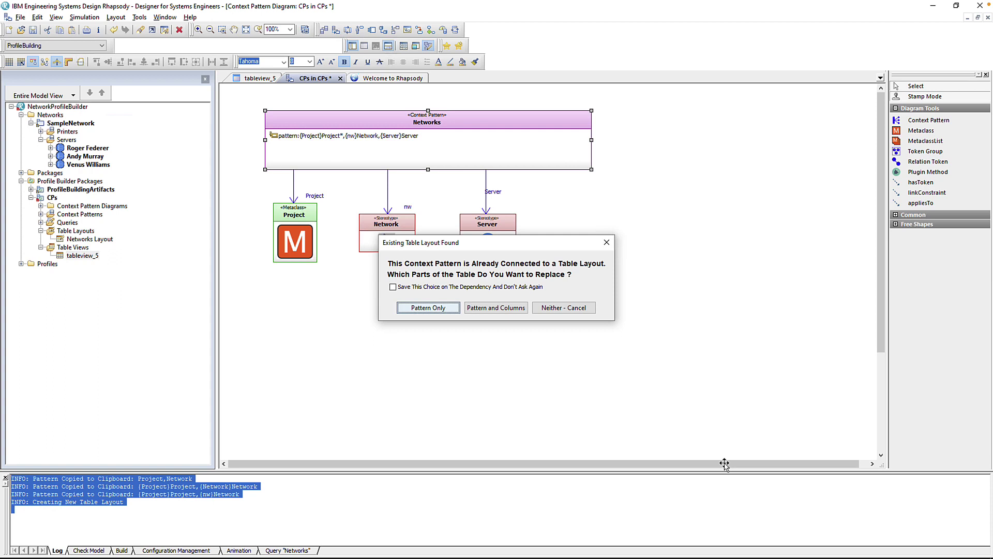
left_click(504, 309)
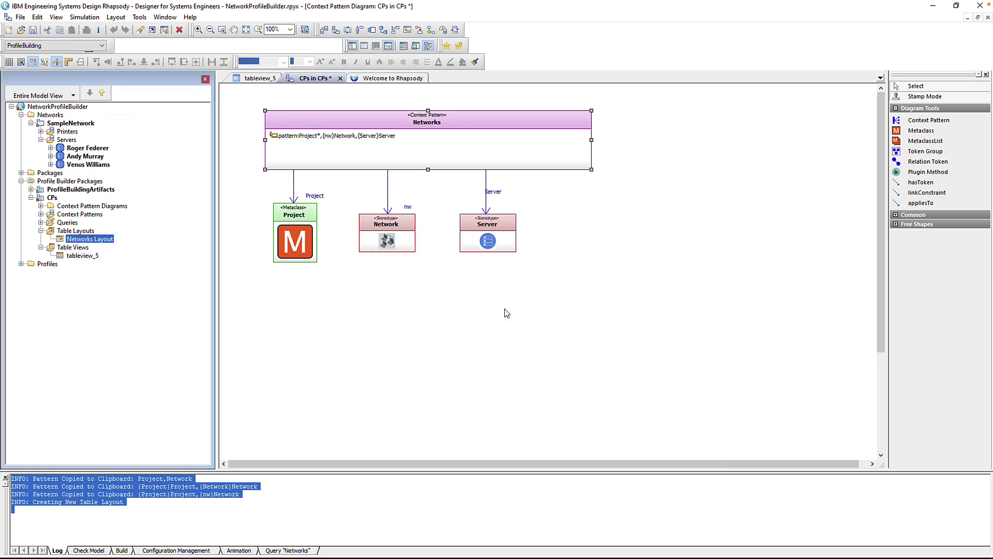
left_click(257, 78)
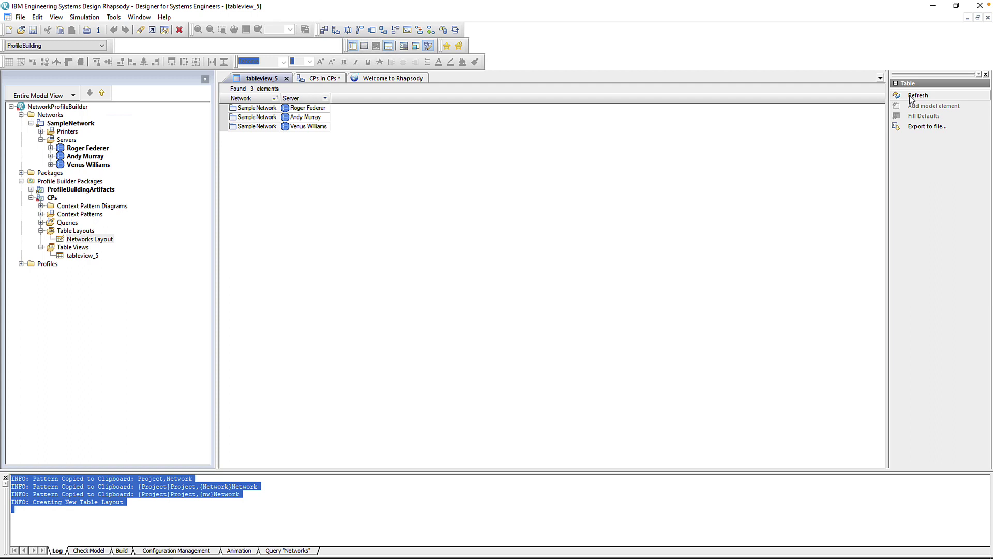
left_click(323, 79)
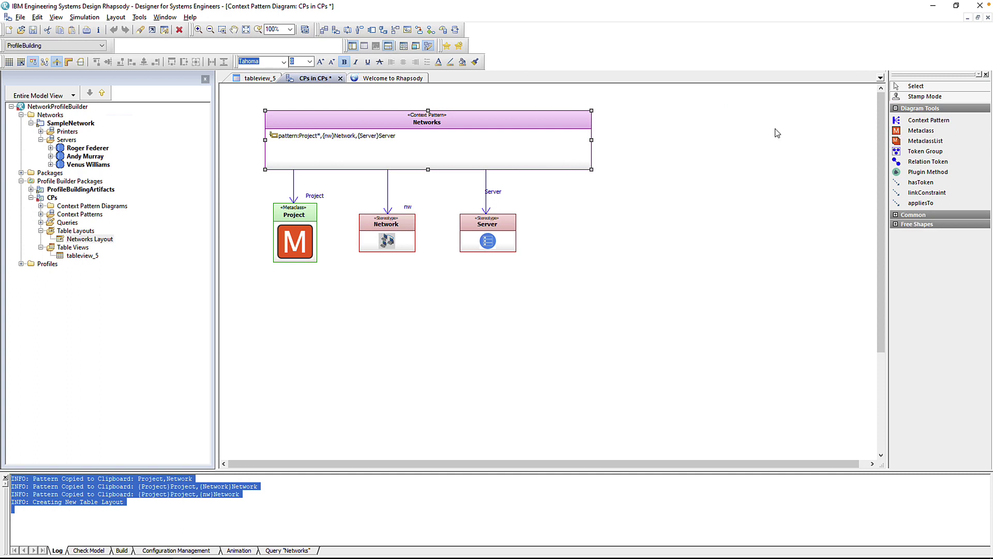
Add a Tag metaclass right of Server and link it to the Networks pattern as a token.
left_click(909, 133)
left_click(569, 239)
type("Tag")
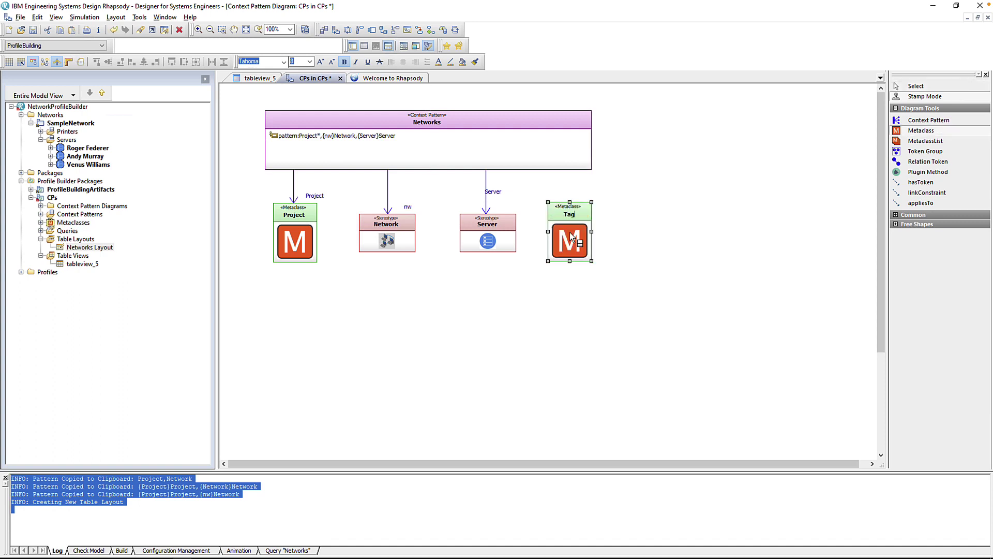
left_click(921, 183)
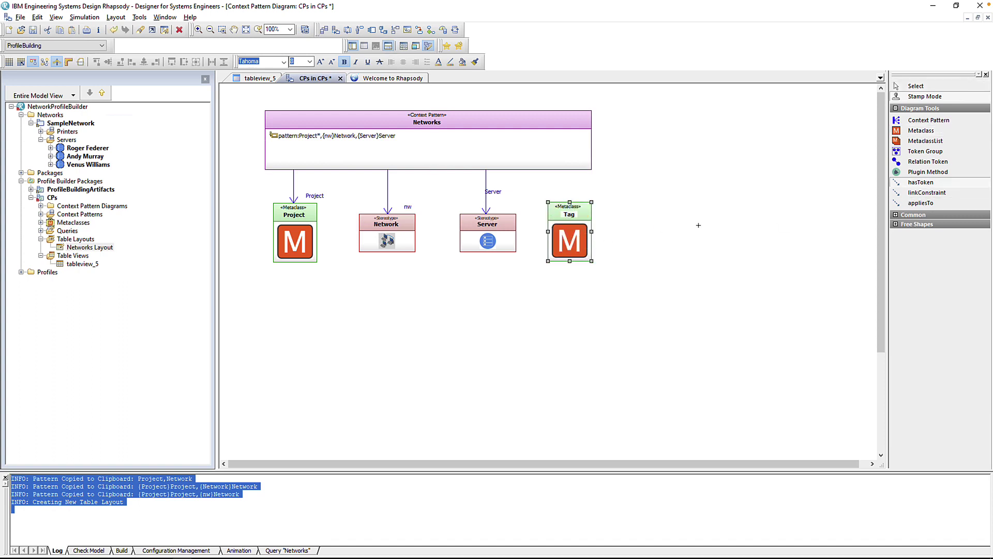
left_click(566, 168)
left_click(567, 214)
Regenerate the table layout with Pattern and Columns and refresh tableview_5 to show the Tag column.
right_click(564, 149)
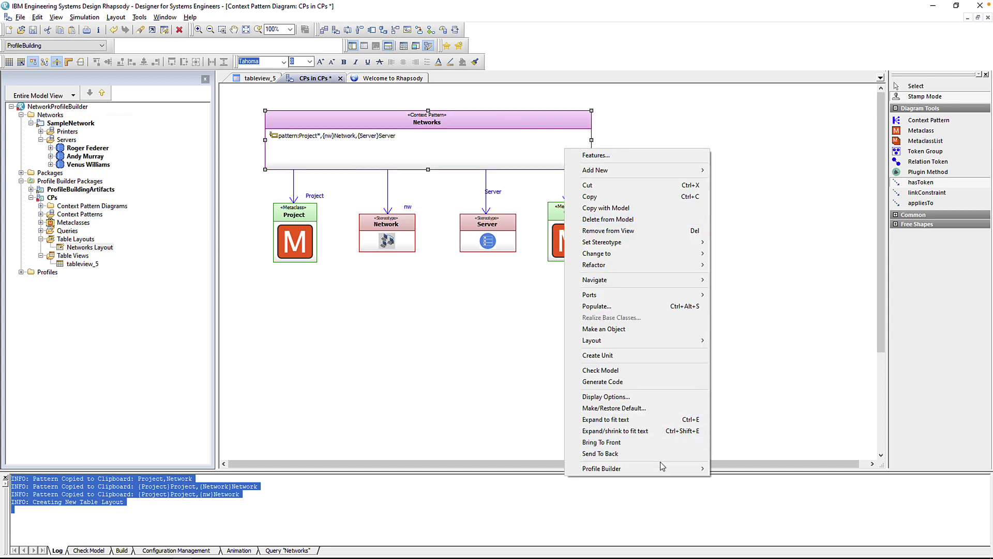
mouse_move(663, 467)
left_click(792, 490)
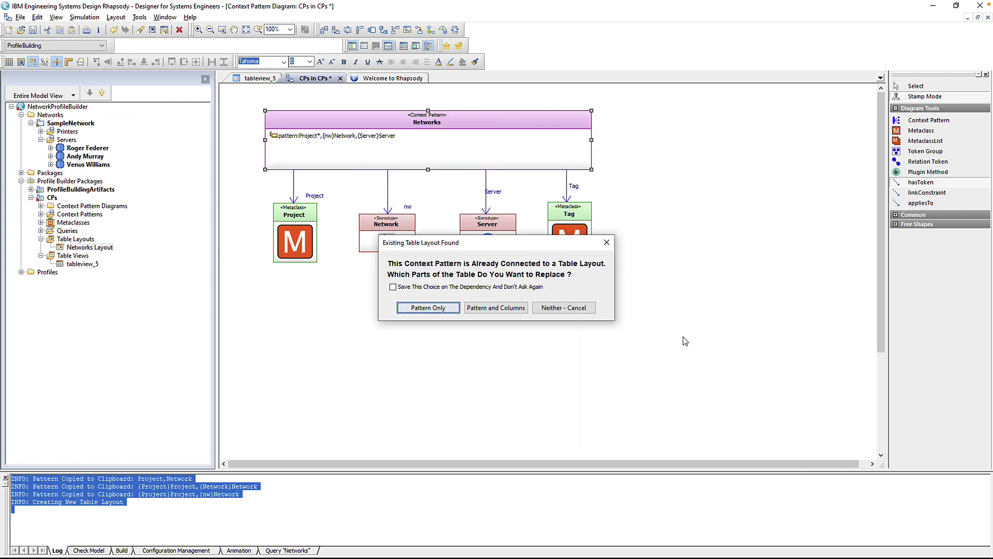
left_click(495, 307)
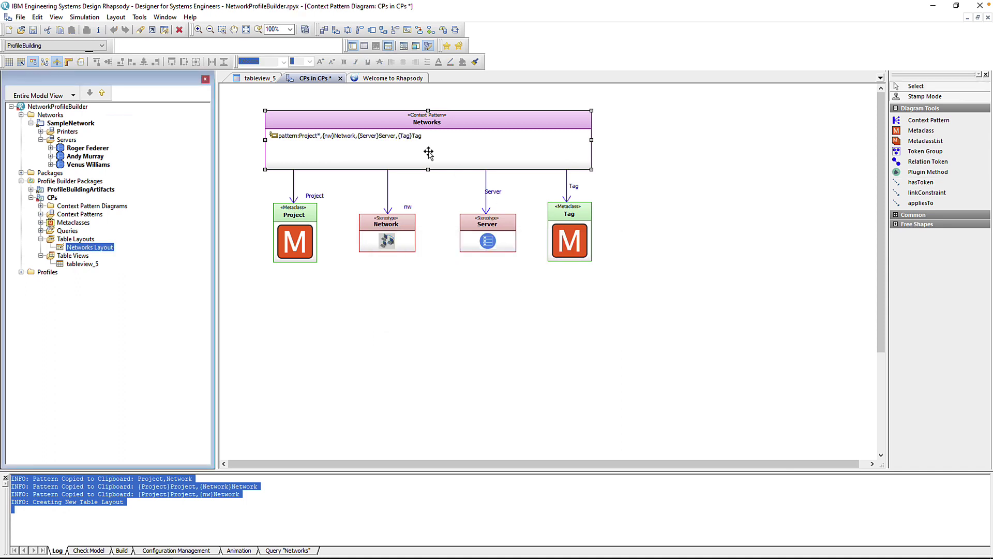
left_click(260, 78)
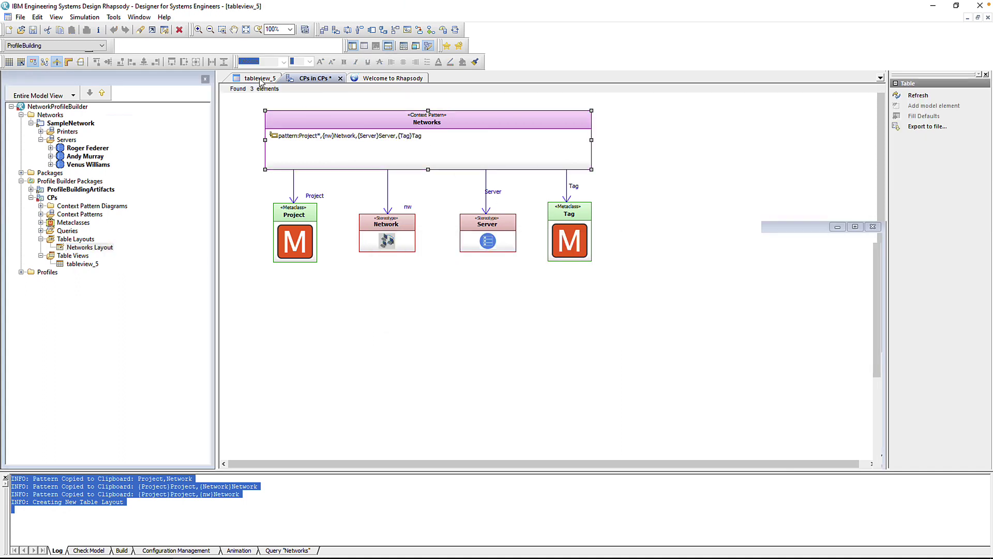
left_click(925, 95)
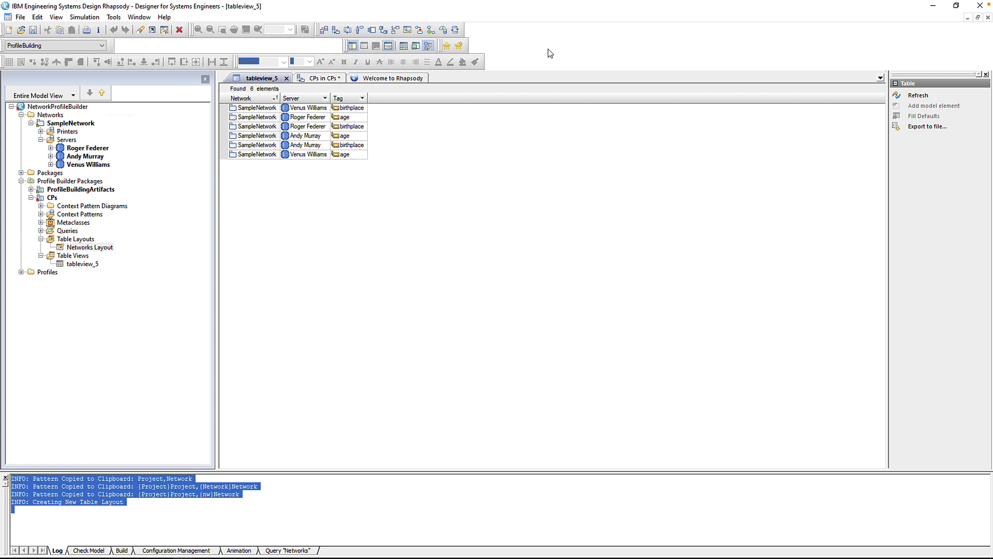
Set the Tag token link's nameConstraint to age in its properties.
left_click(313, 78)
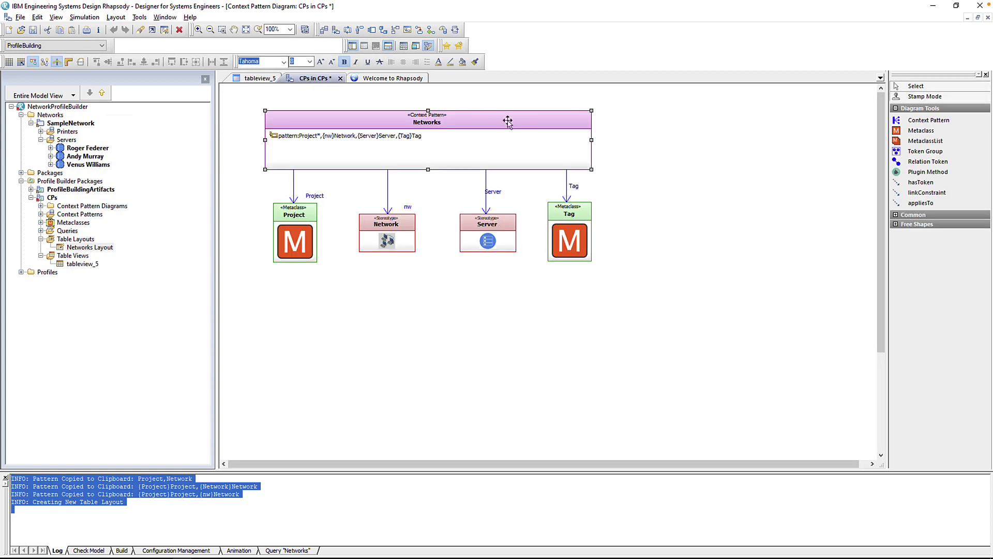
double_click(566, 184)
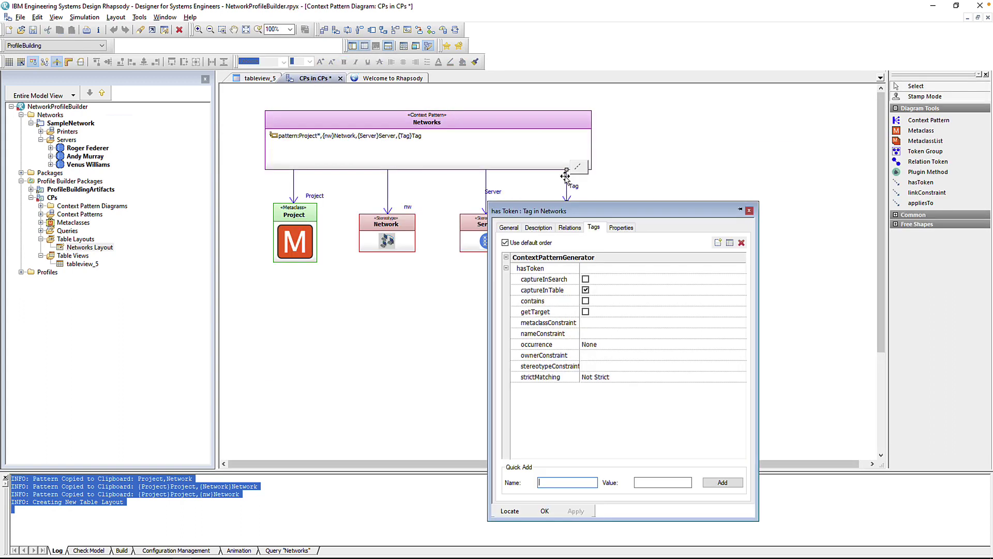
left_click(588, 334)
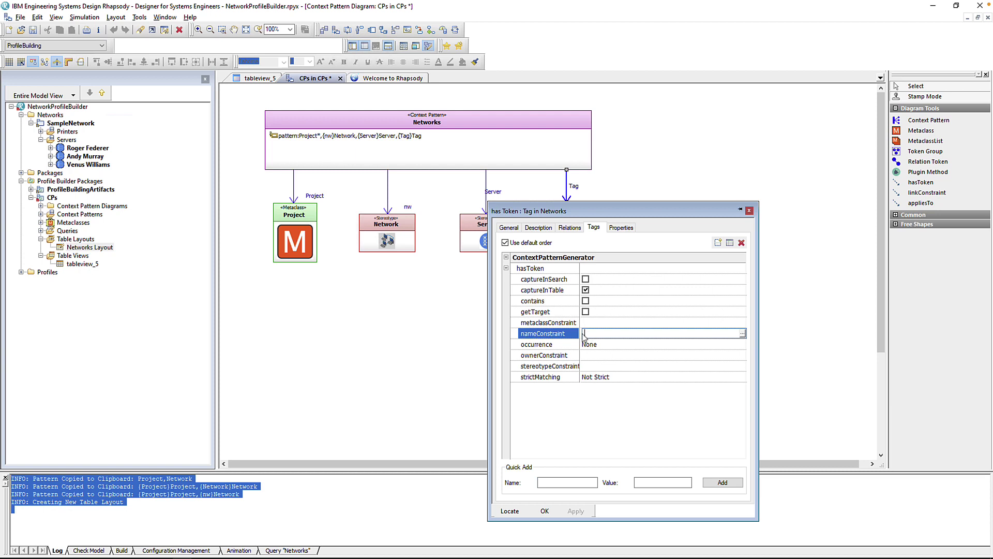
type("age")
left_click(548, 431)
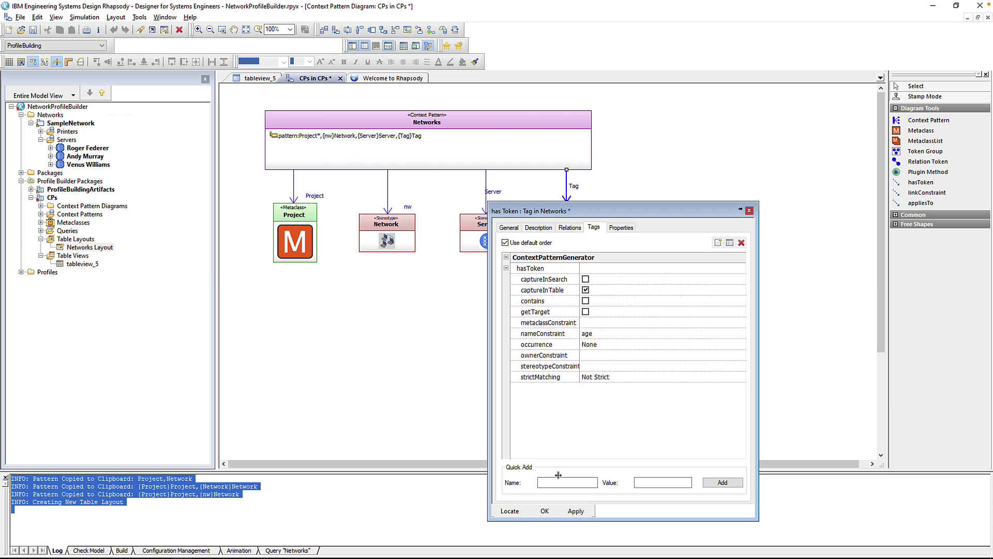
left_click(541, 511)
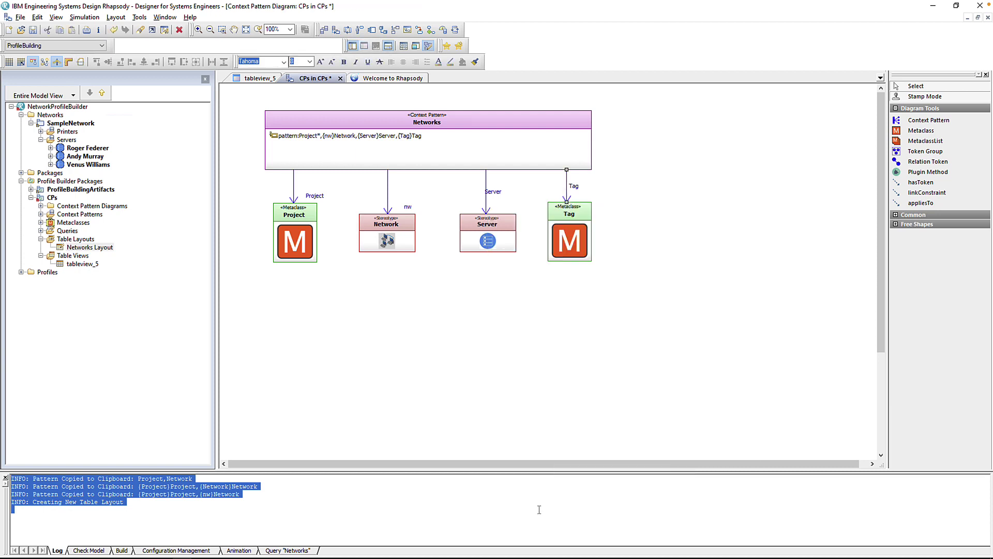
Regenerate the Networks table layout and view tableview_5 listing only the three age rows.
right_click(551, 137)
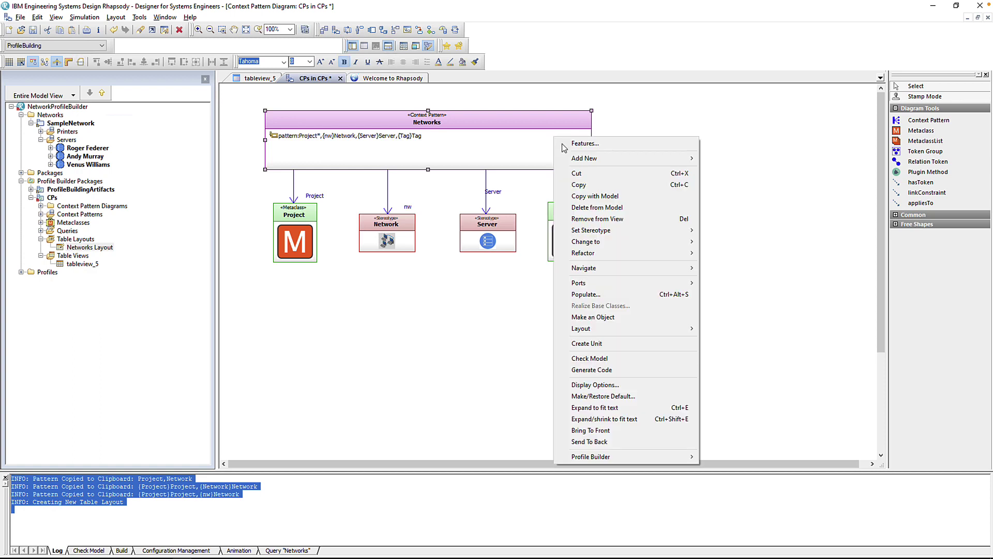
mouse_move(672, 456)
left_click(787, 482)
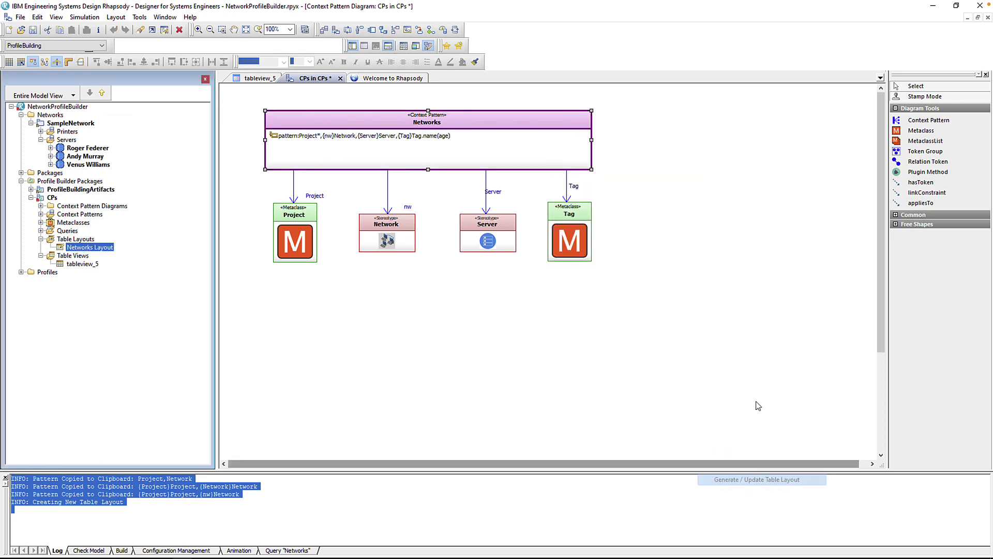
left_click(260, 79)
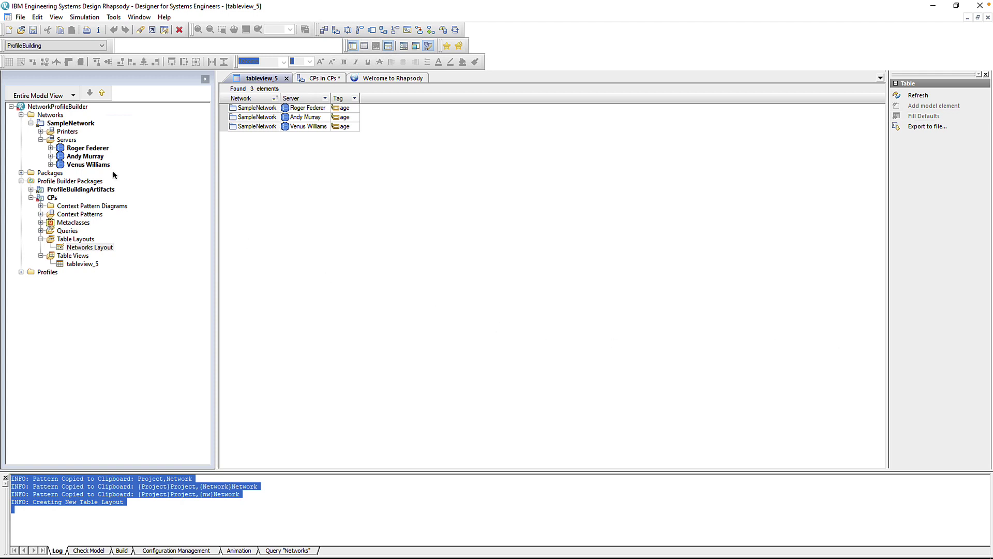
Browse the NetworkProfileBuilder project's context patterns in an enlarged browser window, then close it.
right_click(76, 106)
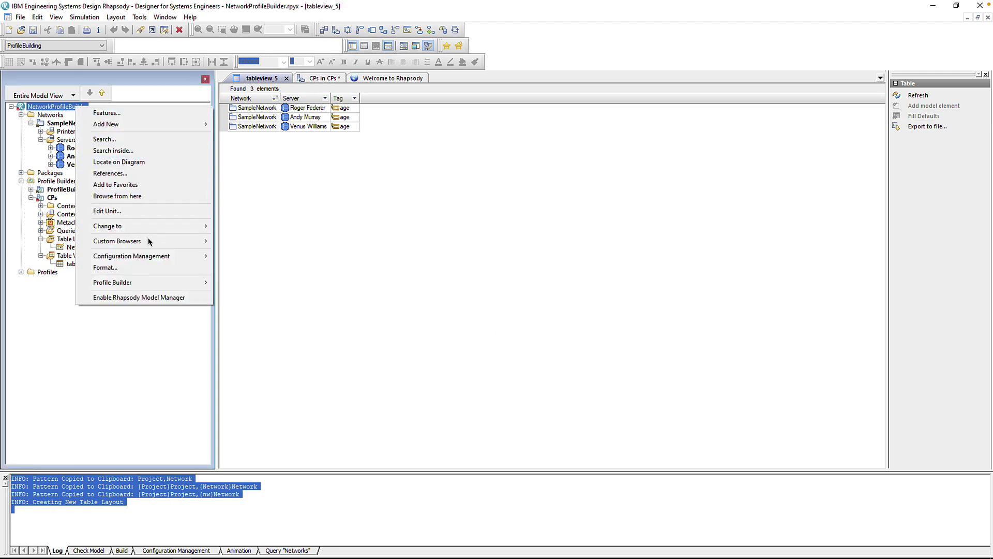
mouse_move(149, 241)
left_click(280, 288)
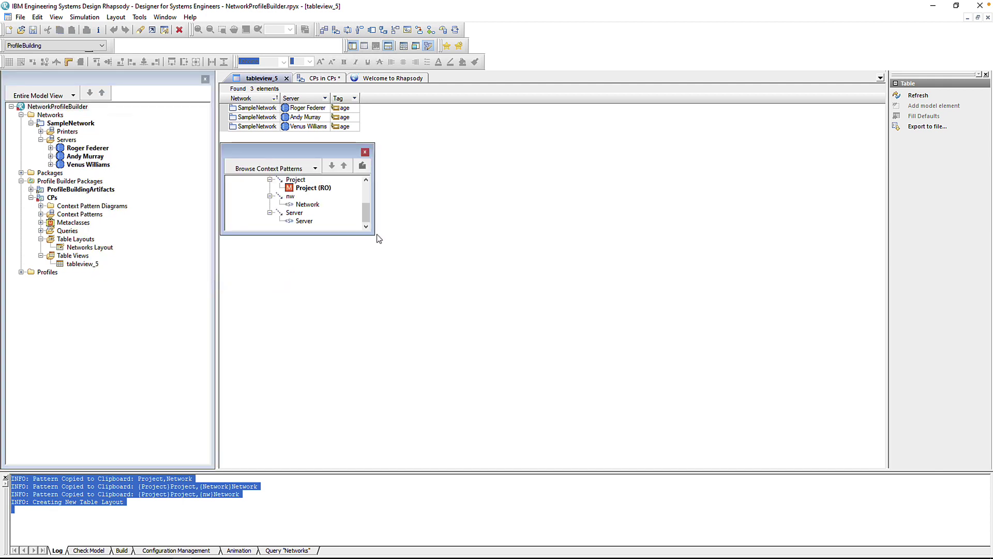
left_click_drag(373, 236, 420, 342)
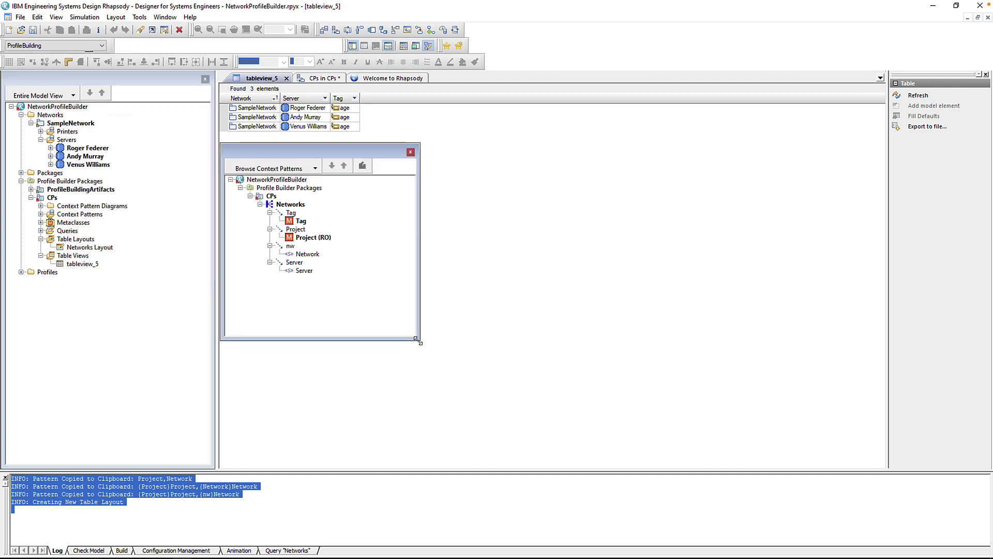
left_click(411, 153)
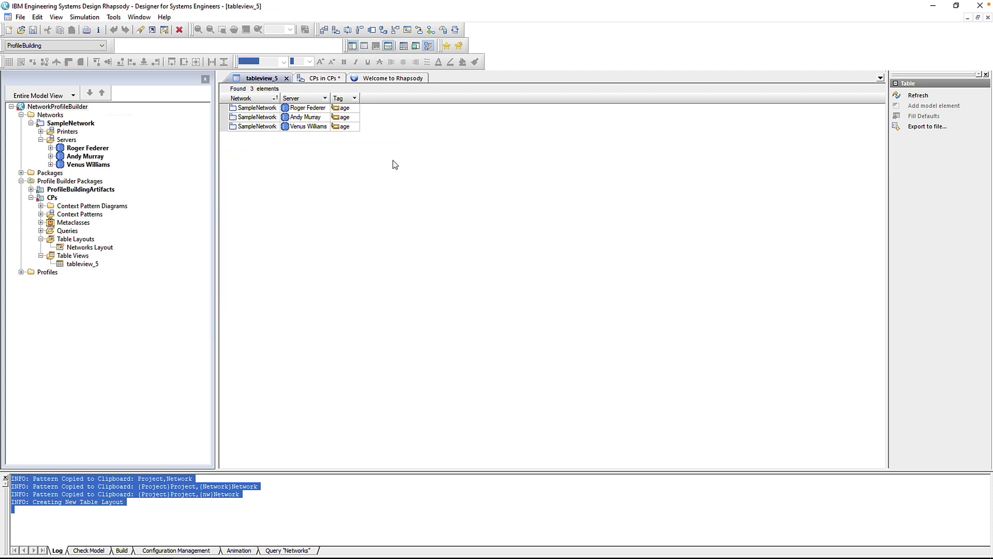
Expand Profiles > ProfileBuilder (REF) > Profile Builder Packages in the model tree.
left_click(21, 272)
left_click(31, 280)
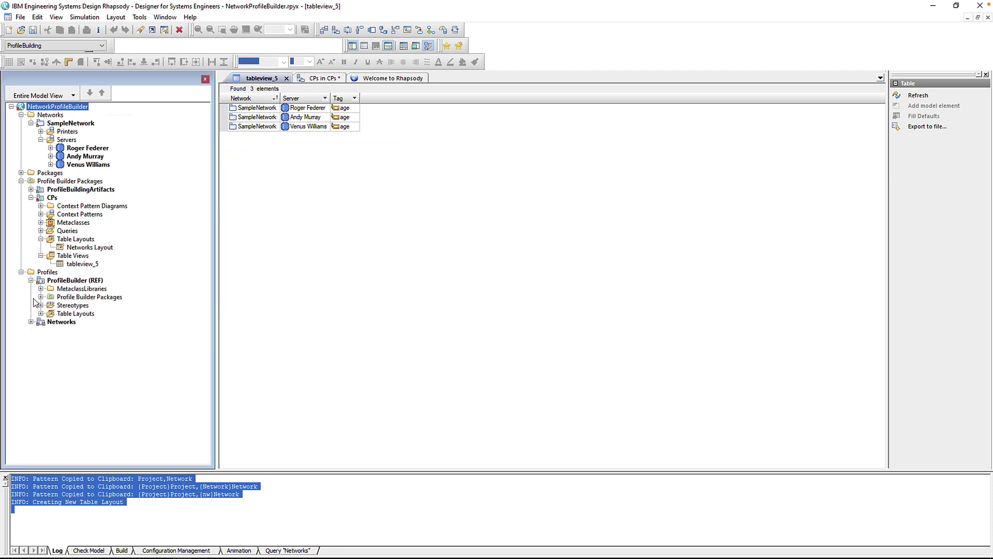
left_click(41, 297)
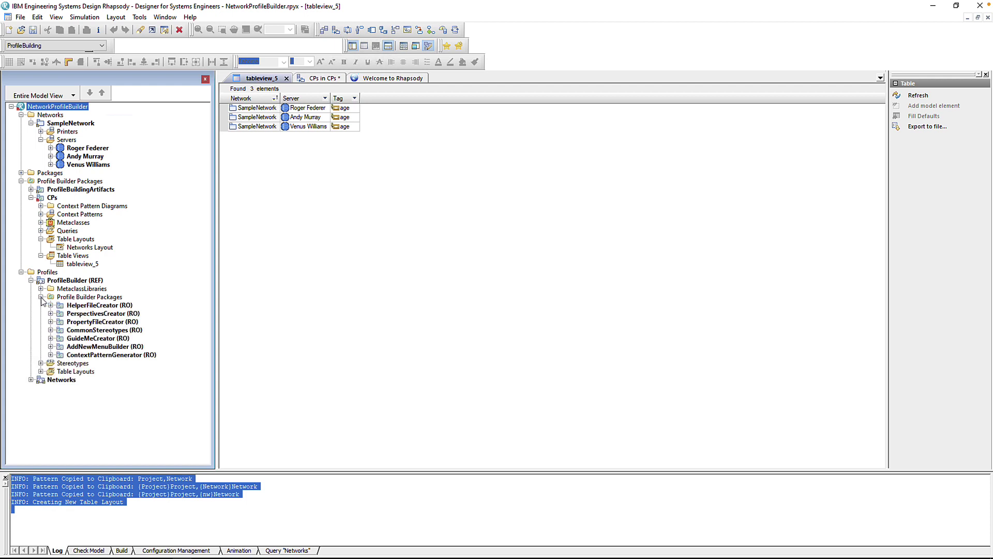
Browse ContextPatternGenerator's context patterns, locate Include Properties, and expand Context Pattern Diagrams.
right_click(151, 355)
mouse_move(241, 266)
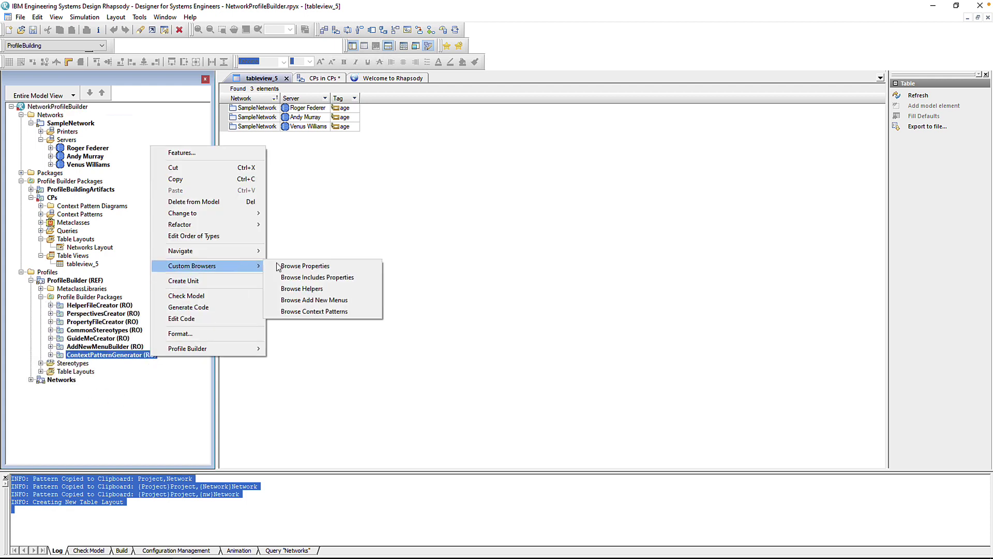
left_click(324, 313)
left_click_drag(374, 234, 429, 382)
left_click(241, 197)
left_click(240, 188)
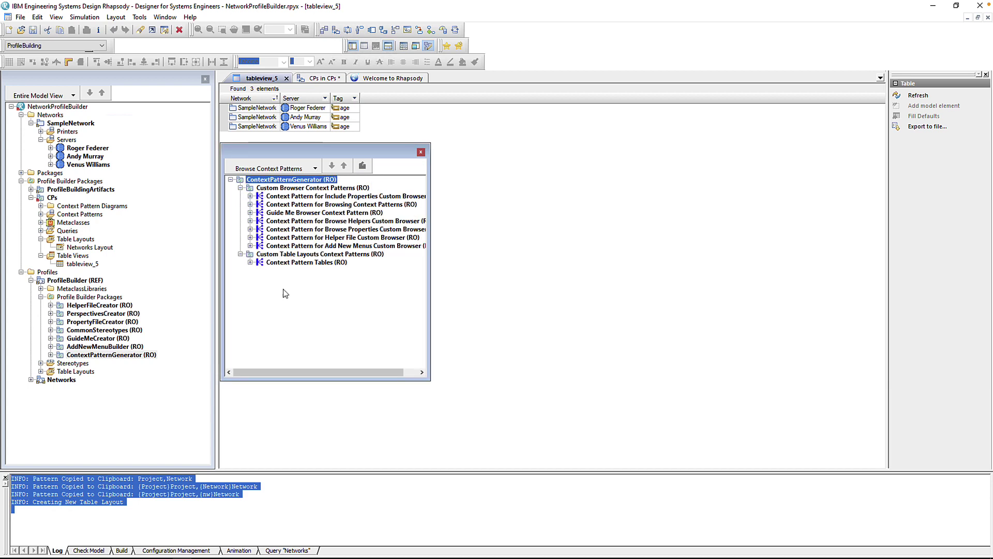
left_click(303, 197)
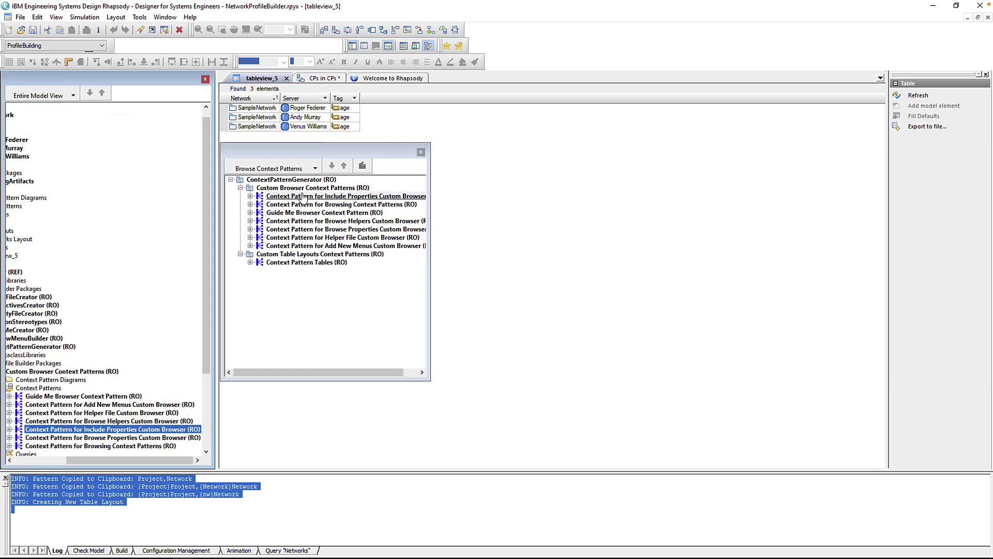
left_click(421, 151)
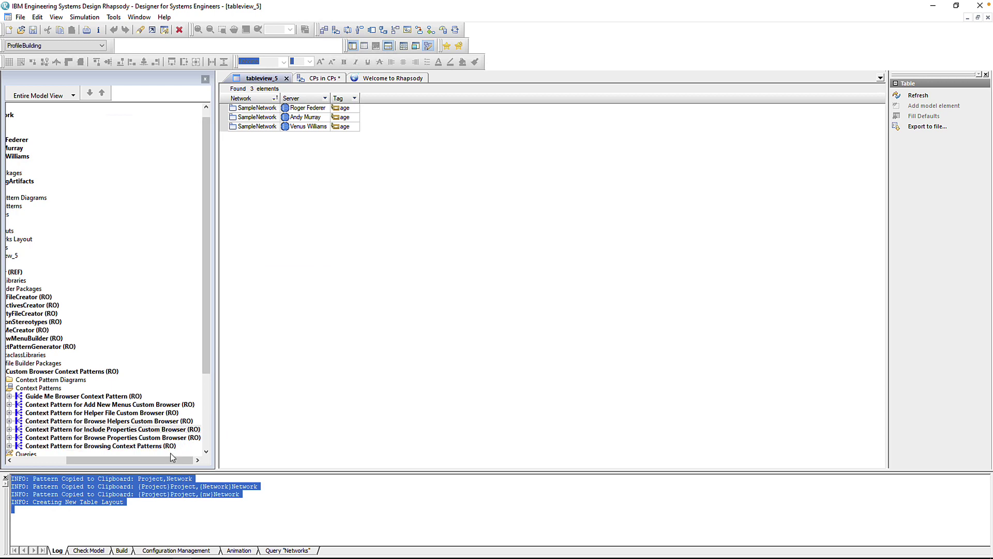
left_click_drag(172, 457, 114, 457)
left_click(25, 380)
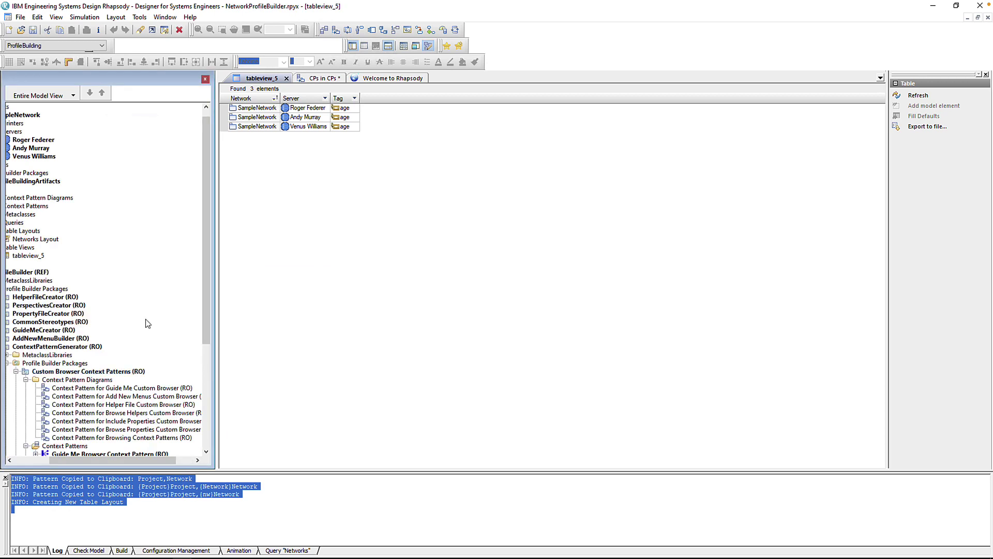
Open the Browse Helpers Custom Browser context pattern diagram and zoom to fit.
double_click(158, 413)
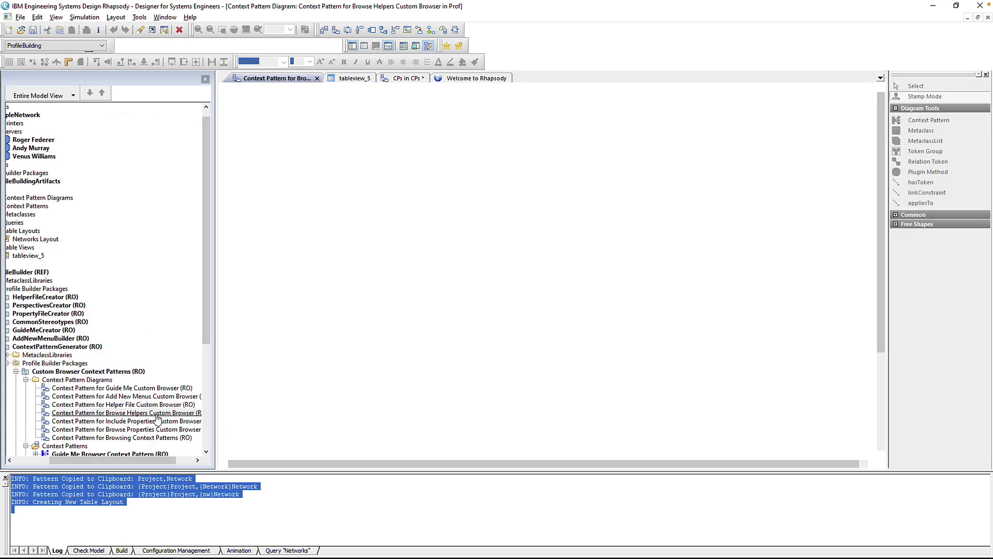
left_click(247, 30)
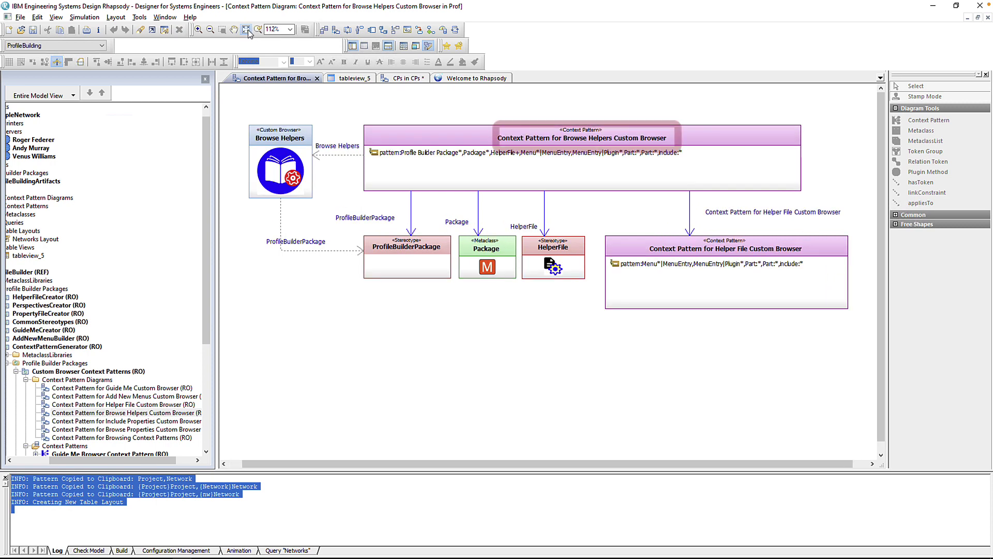